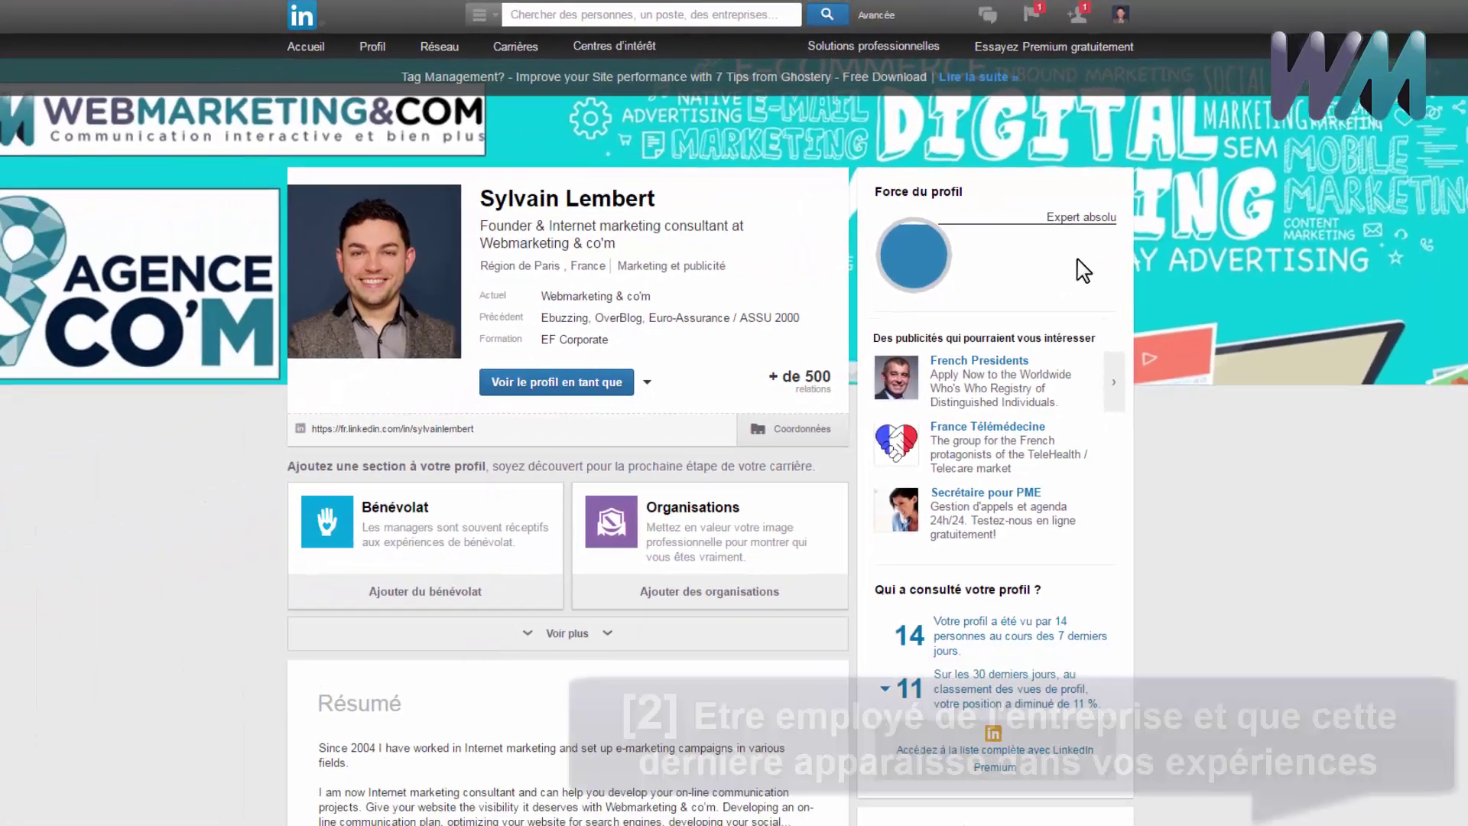
- Review the Webmarketing & co'm positions listed in the profile's Expérience section
scroll(884, 365, down, 2)
scroll(1094, 252, down, 8)
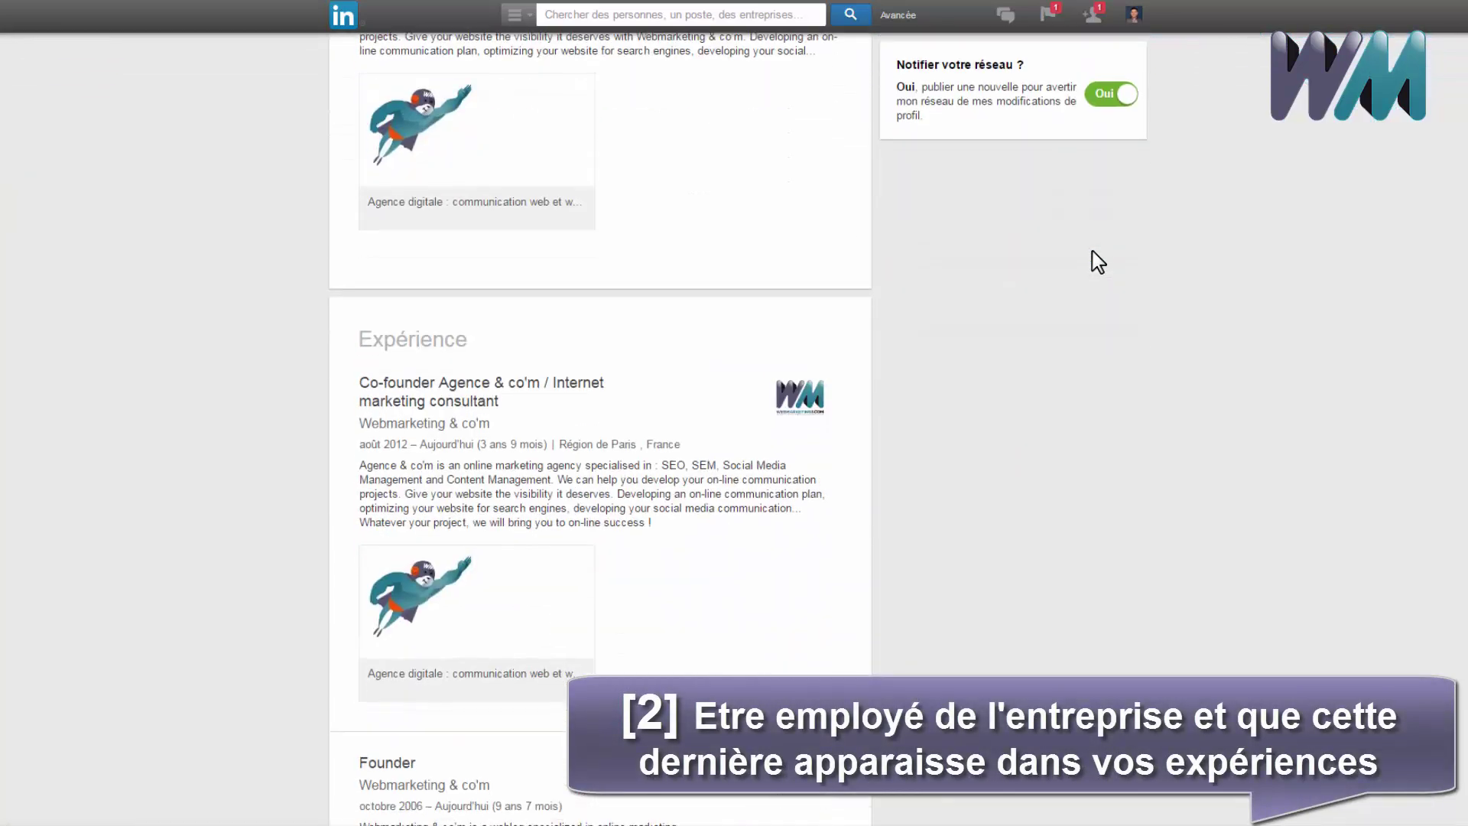
scroll(1094, 251, down, 1)
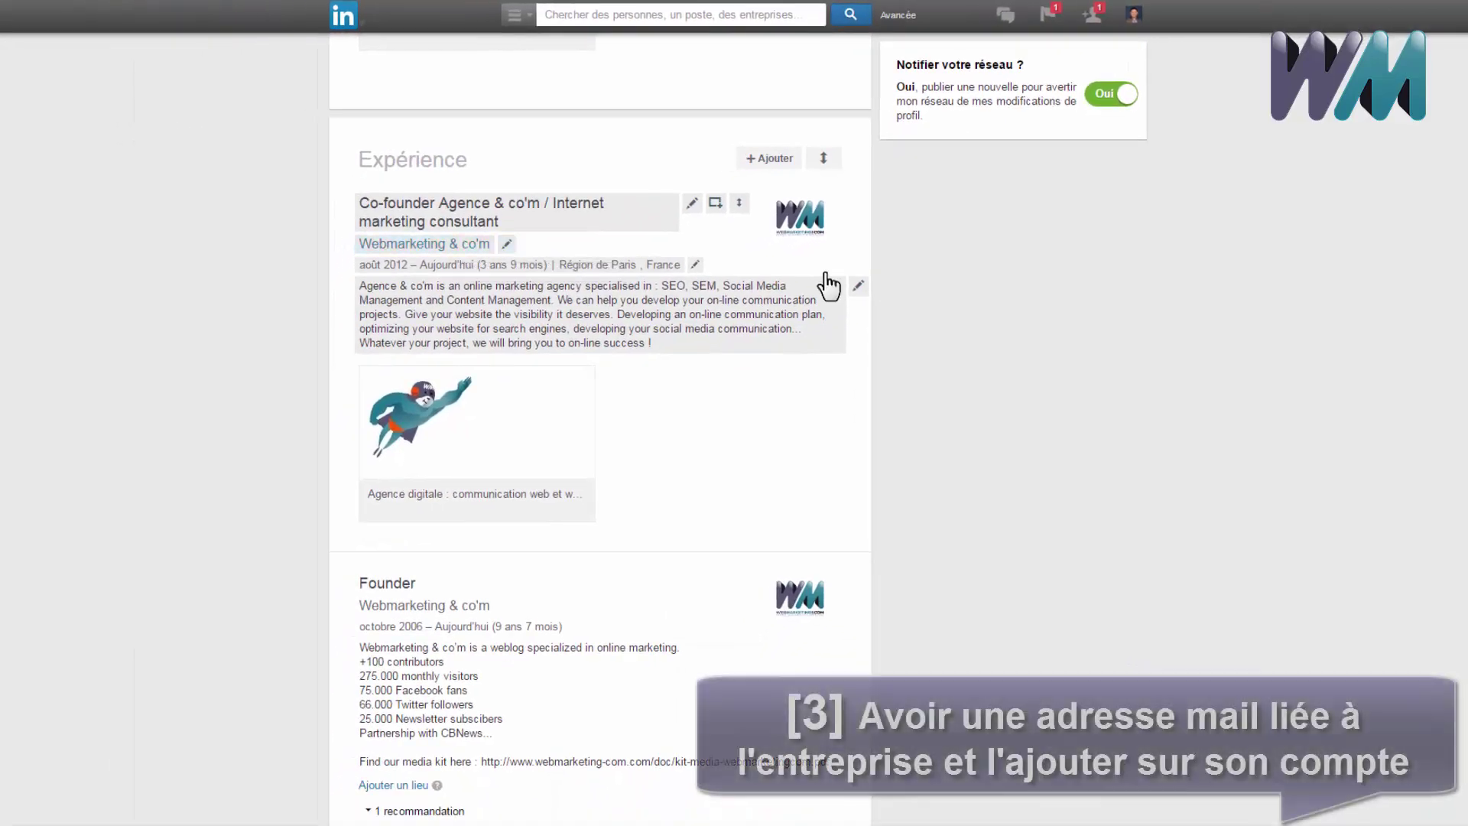
scroll(902, 359, up, 1)
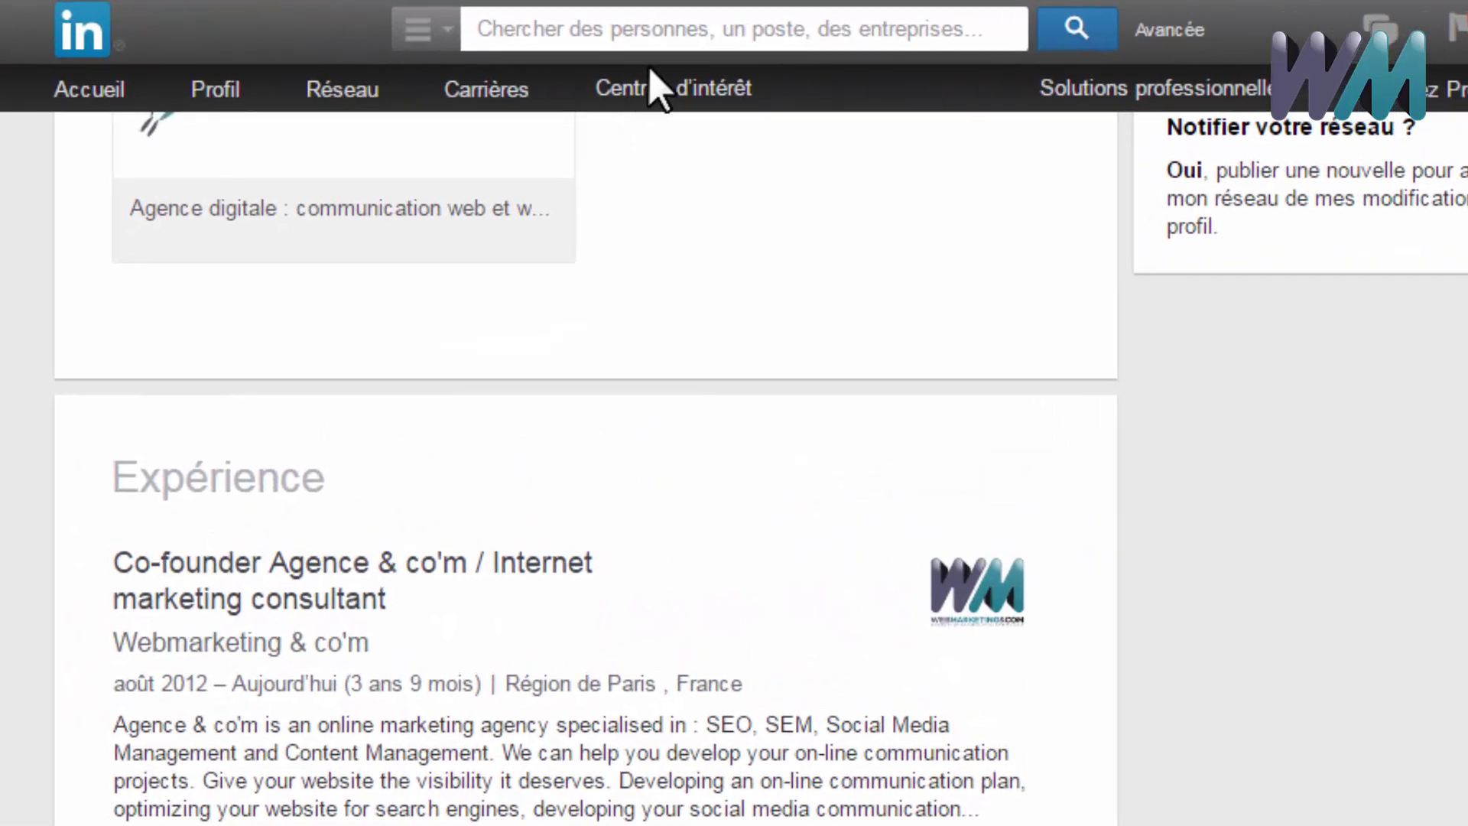
- Go to the Entreprises page and start creating a new company page
mouse_move(656, 76)
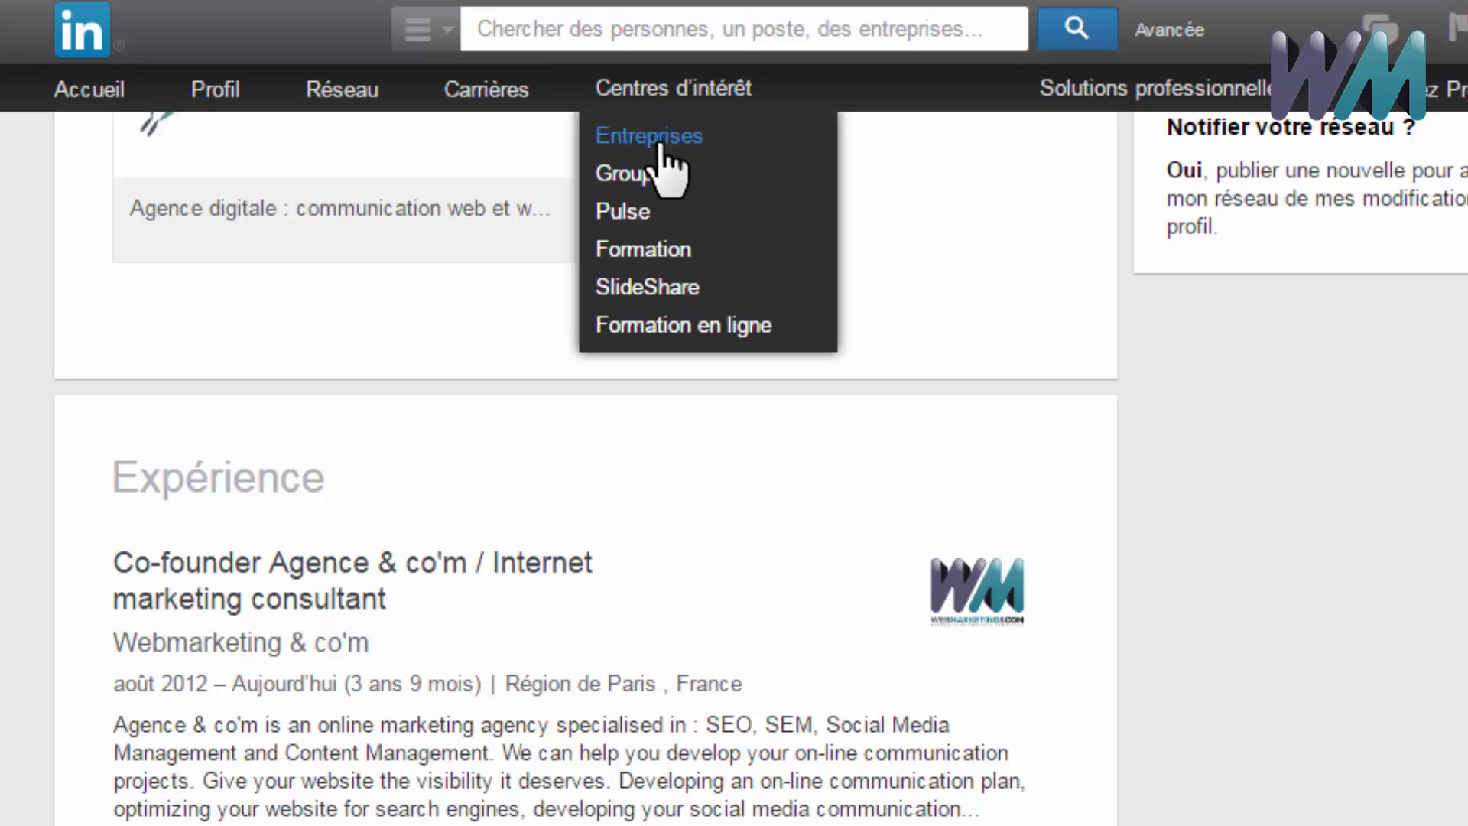
click(656, 138)
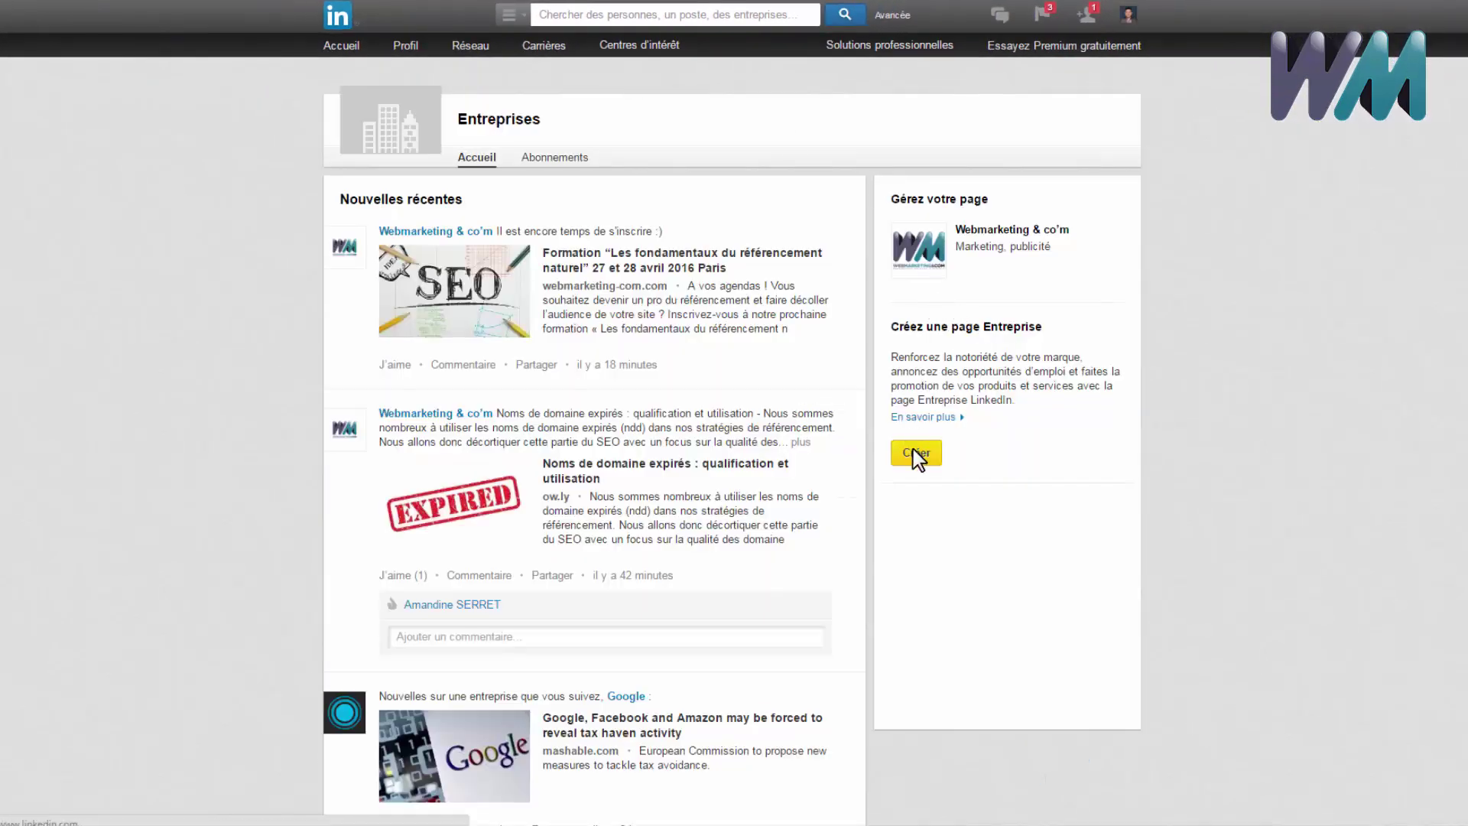
click(917, 454)
- Submit the new company form with the name Webmarketing & co'm, the company e-mail address and the official representative certification
click(426, 224)
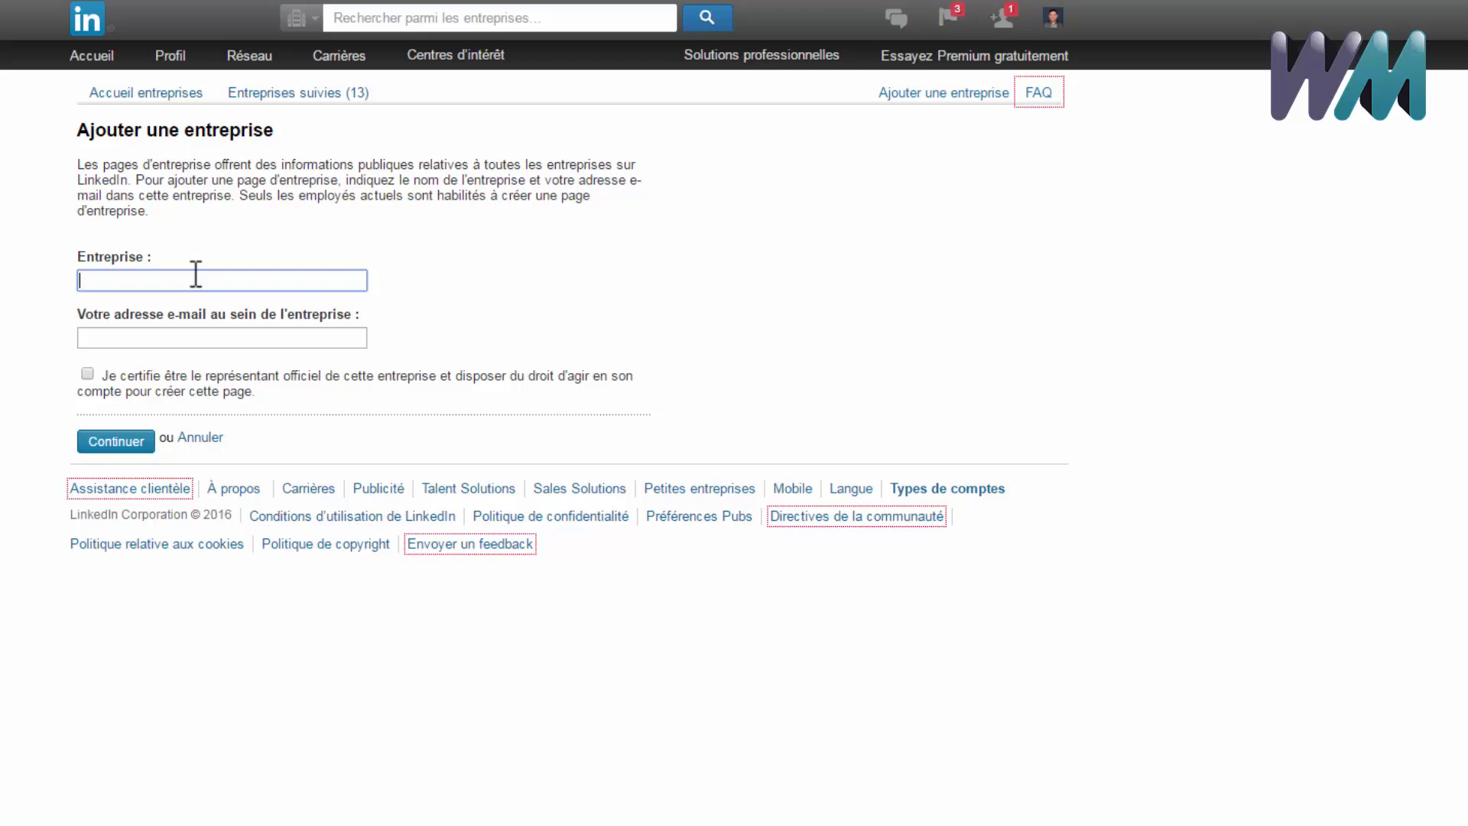
right_click(196, 277)
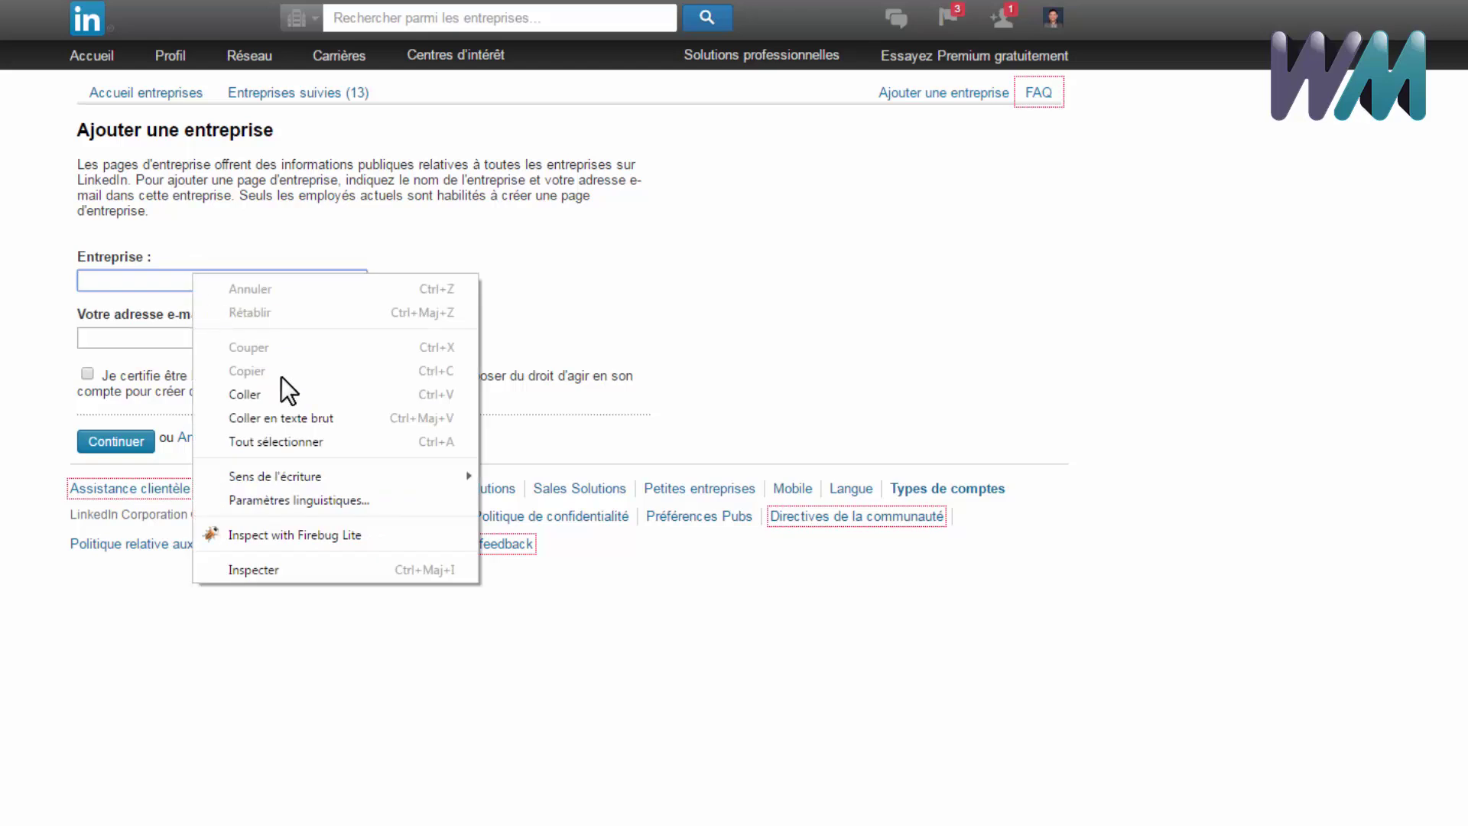
click(283, 390)
click(177, 337)
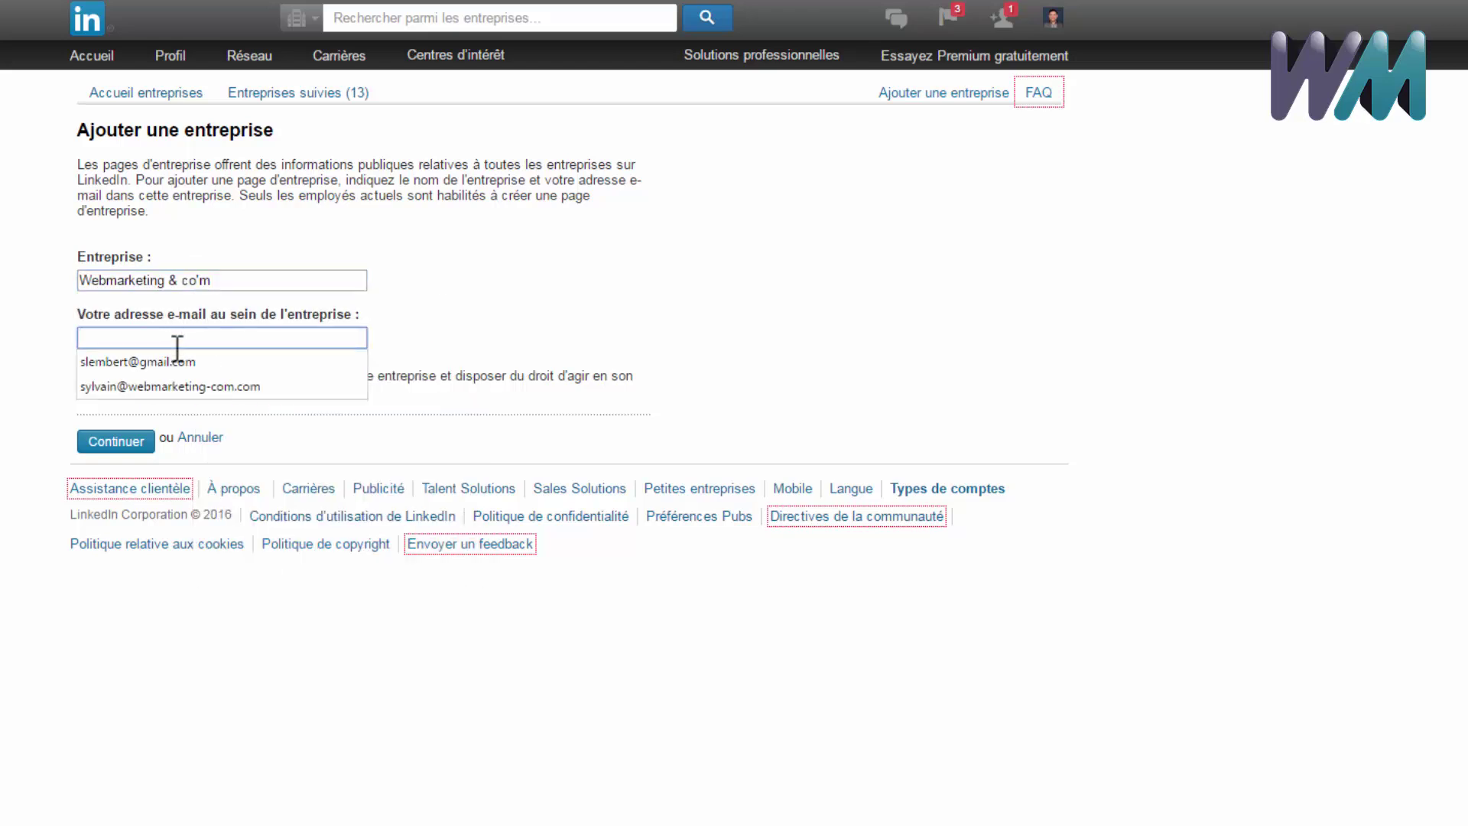
click(177, 387)
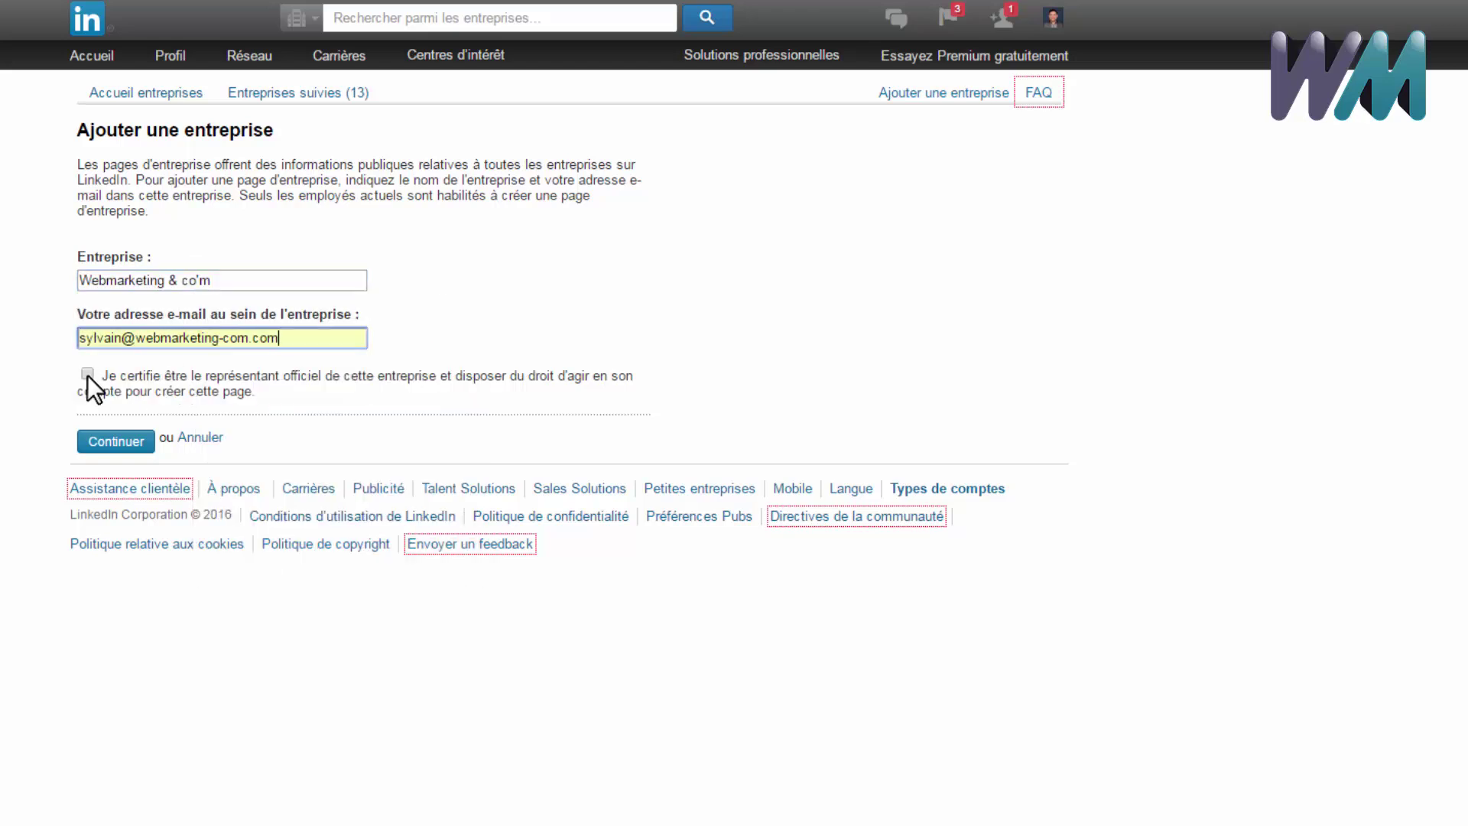
click(87, 374)
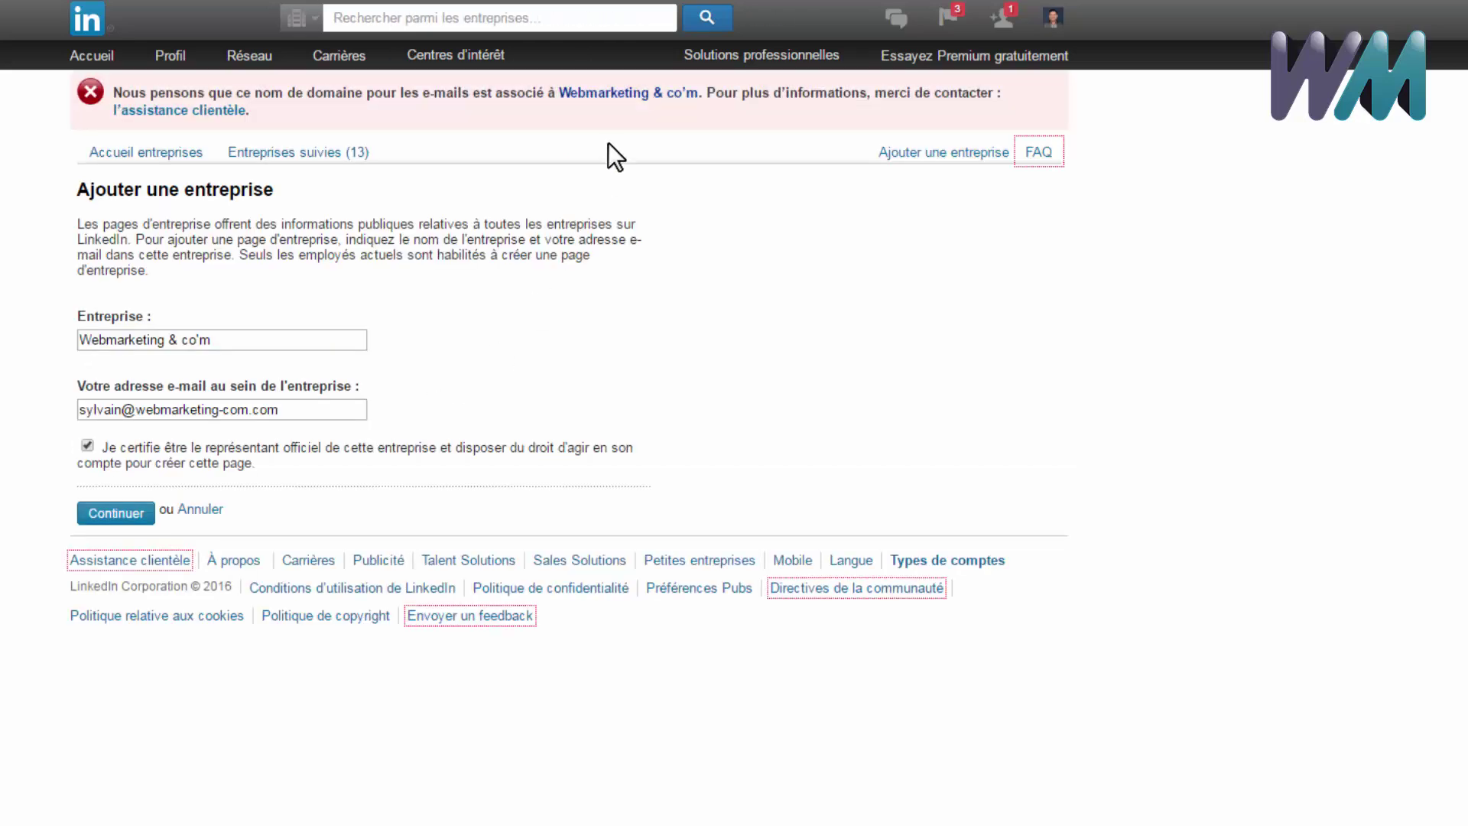
- Open the existing Webmarketing & co'm company page for editing
click(612, 95)
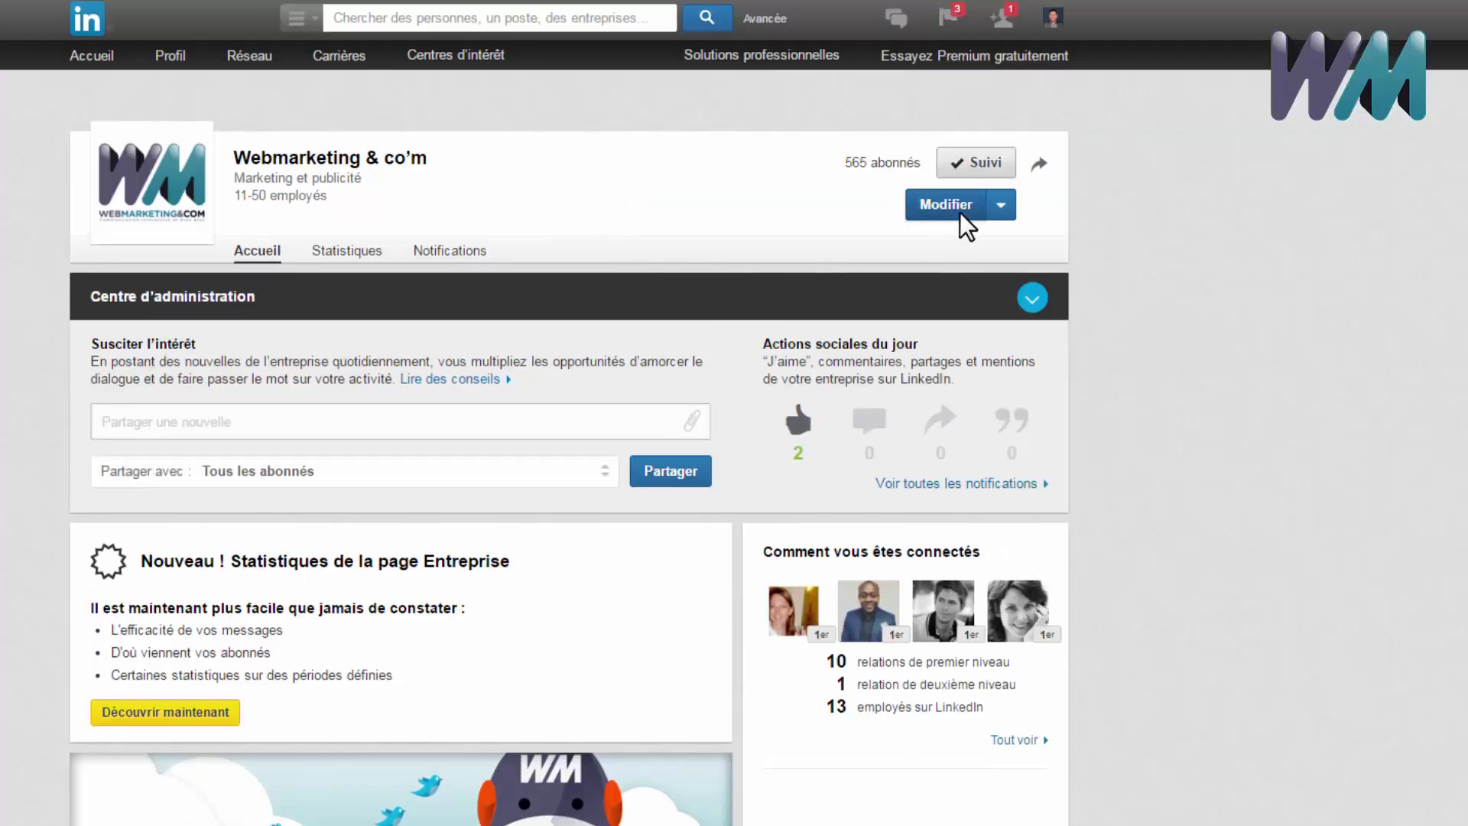
click(960, 208)
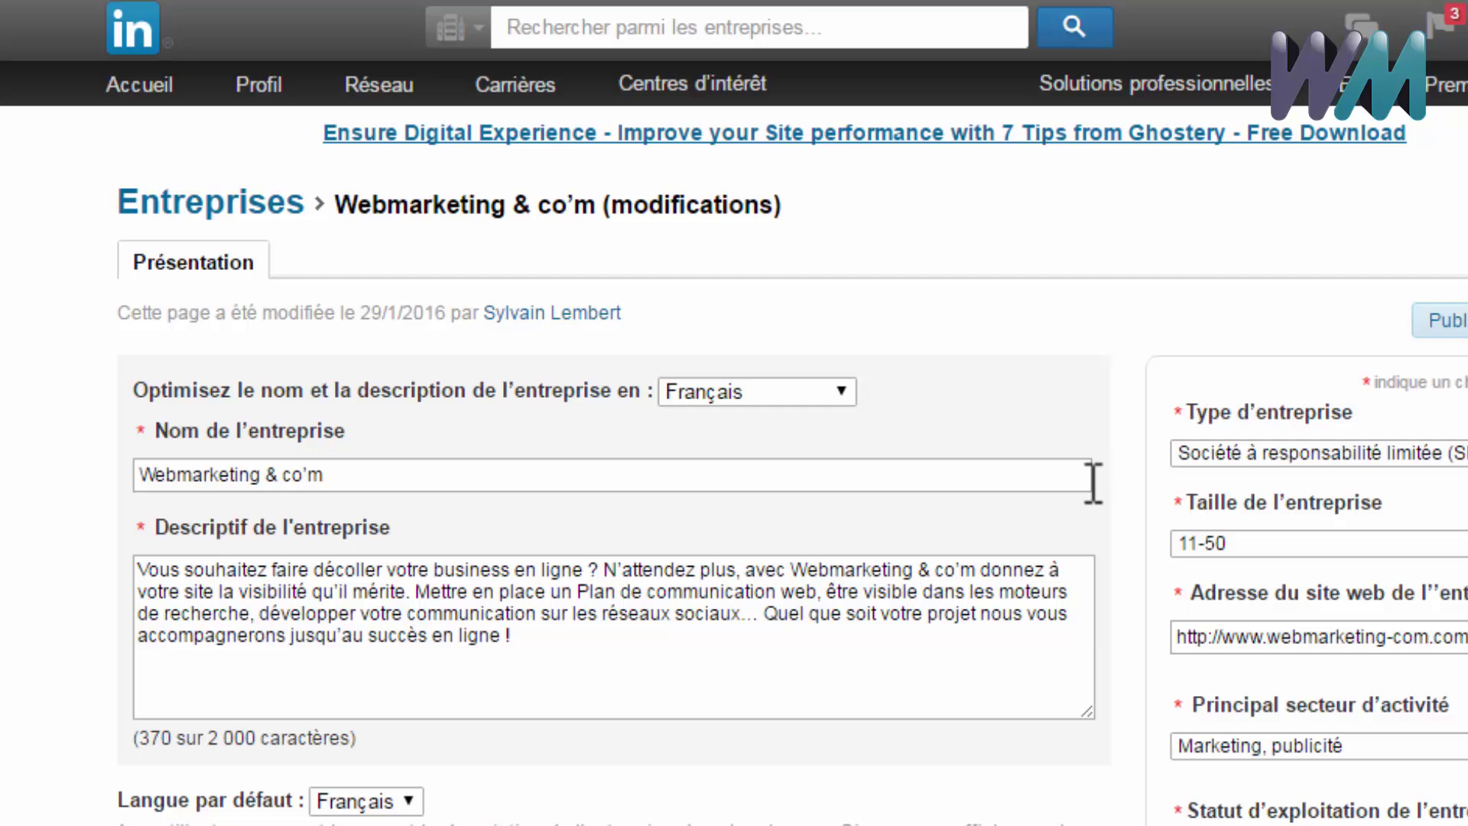
- Examine the language choice, company name and description fields of the company page
click(840, 391)
click(839, 391)
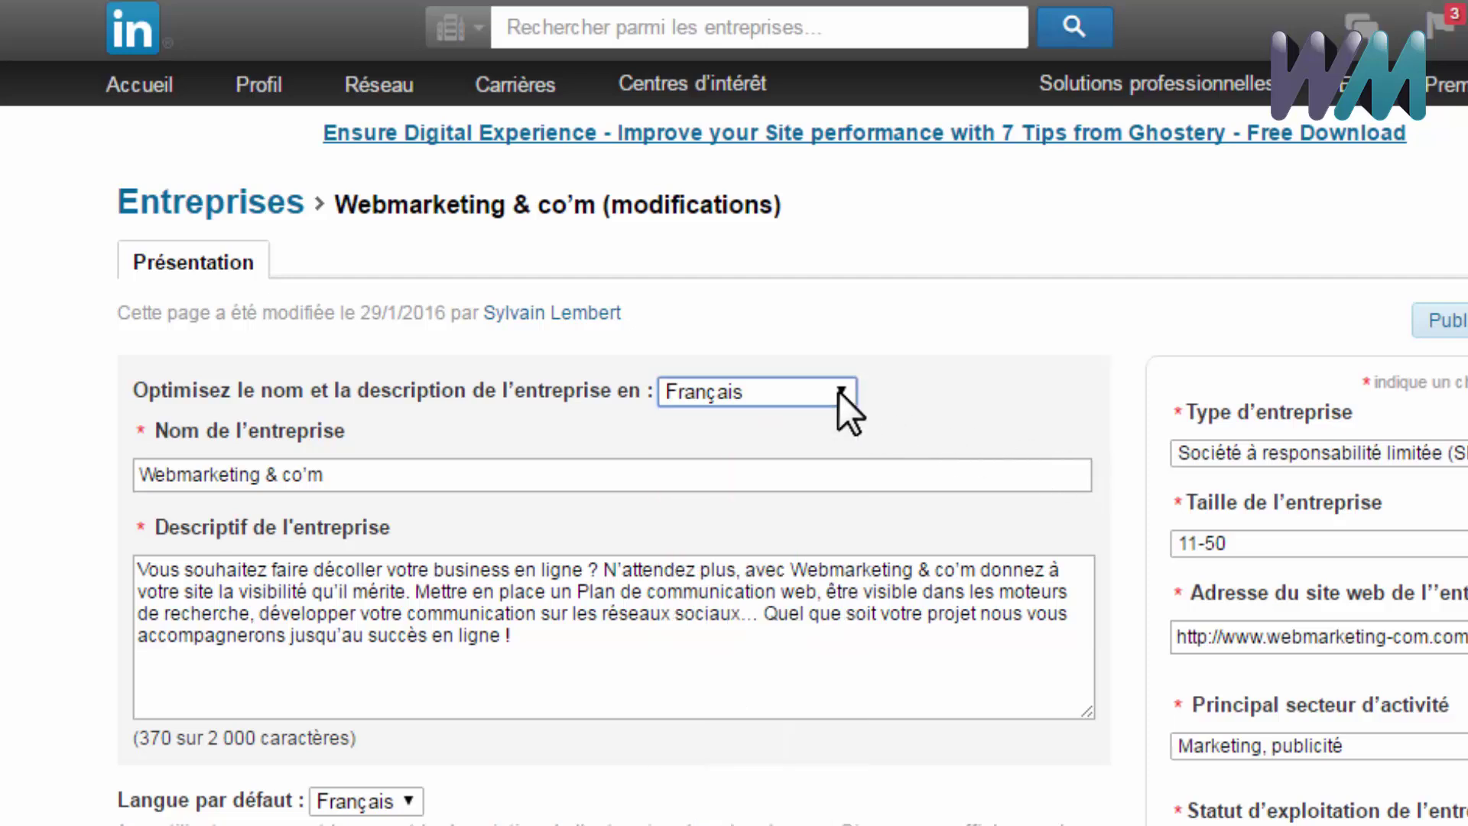
click(870, 482)
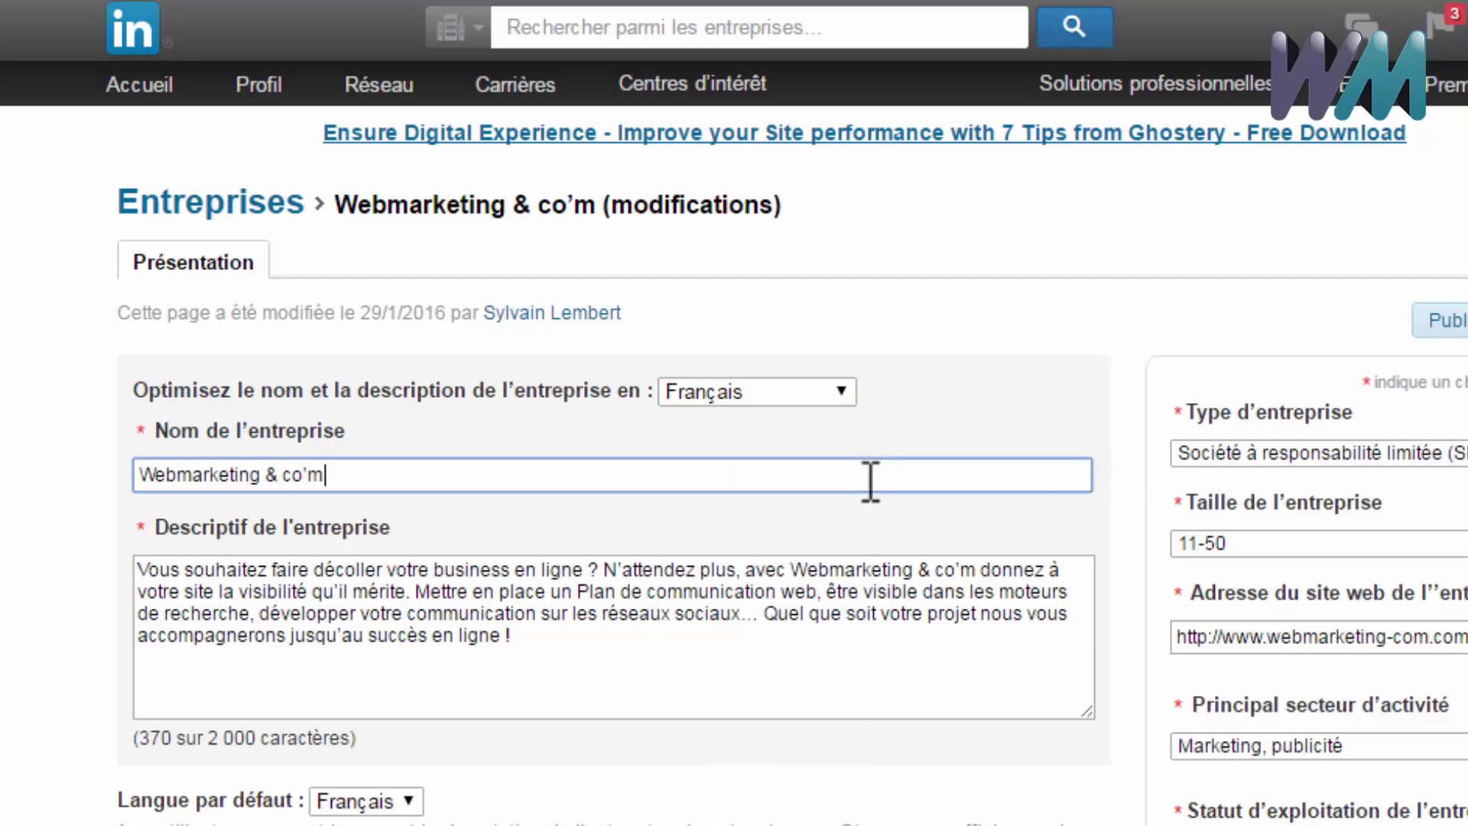
click(618, 651)
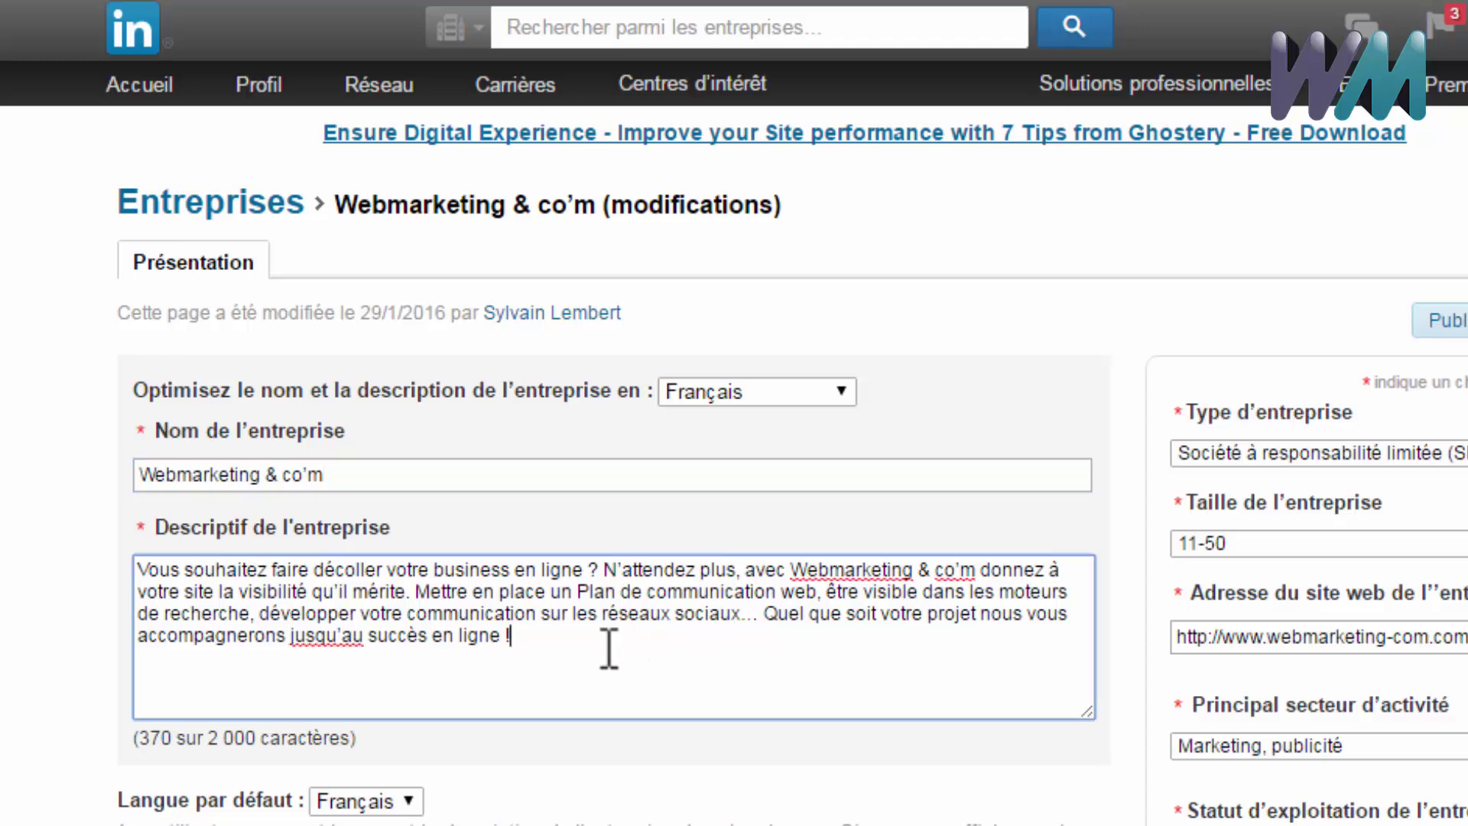
- Search for a connection by first name under Administrateurs désignés and dismiss the suggestions
scroll(608, 649, down, 2)
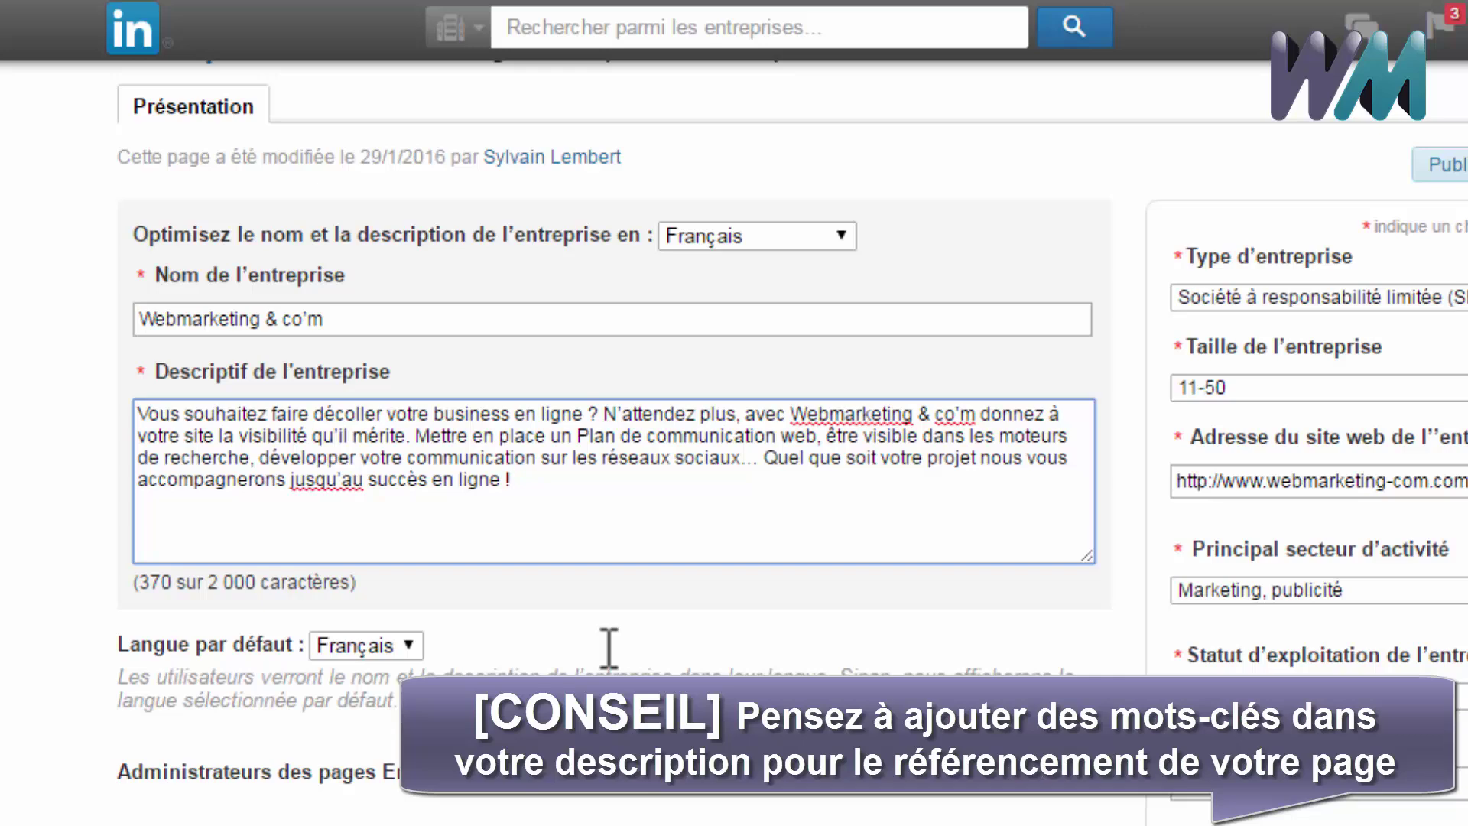
scroll(609, 648, down, 2)
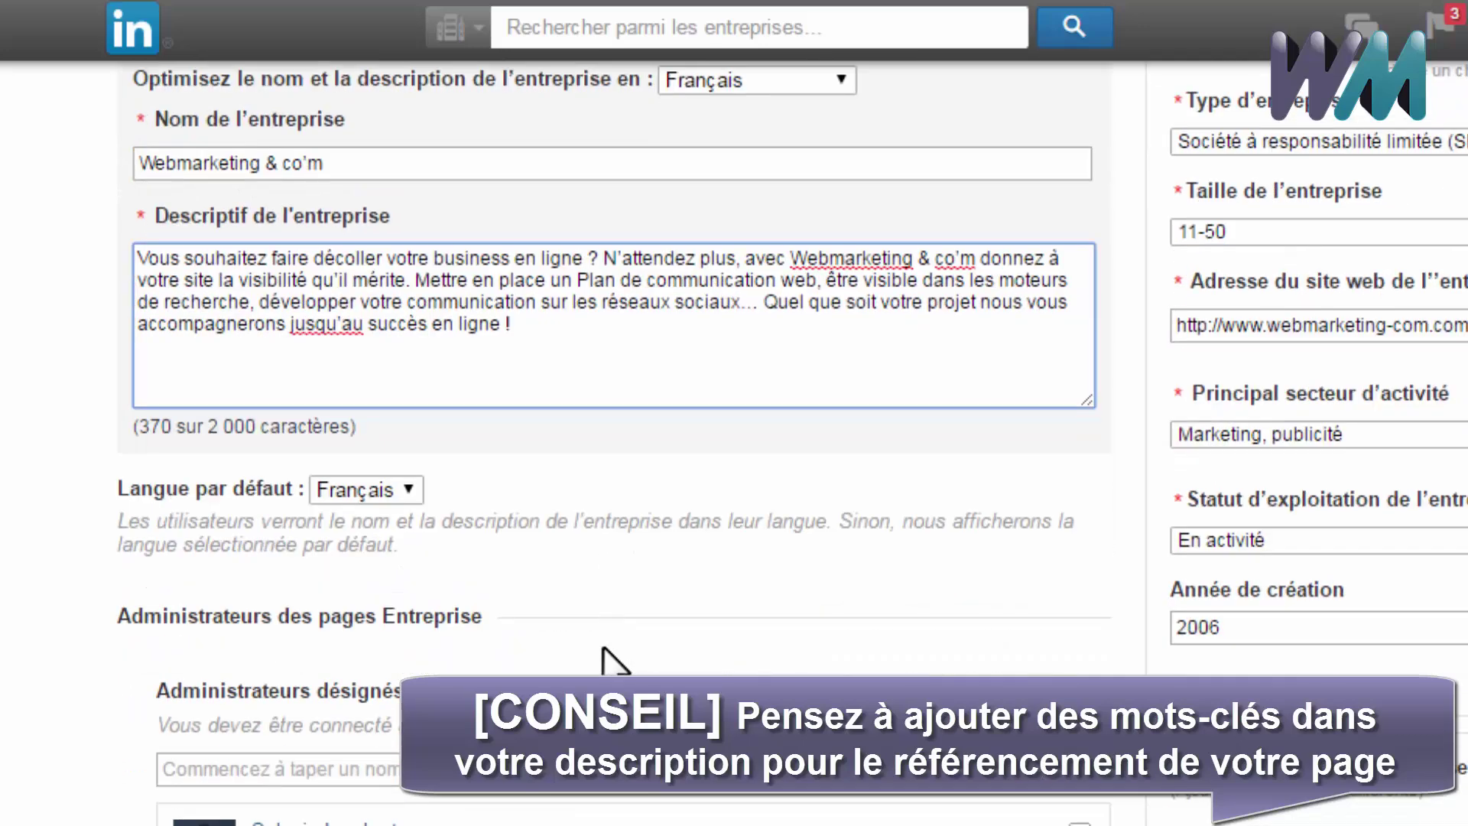
scroll(604, 650, down, 2)
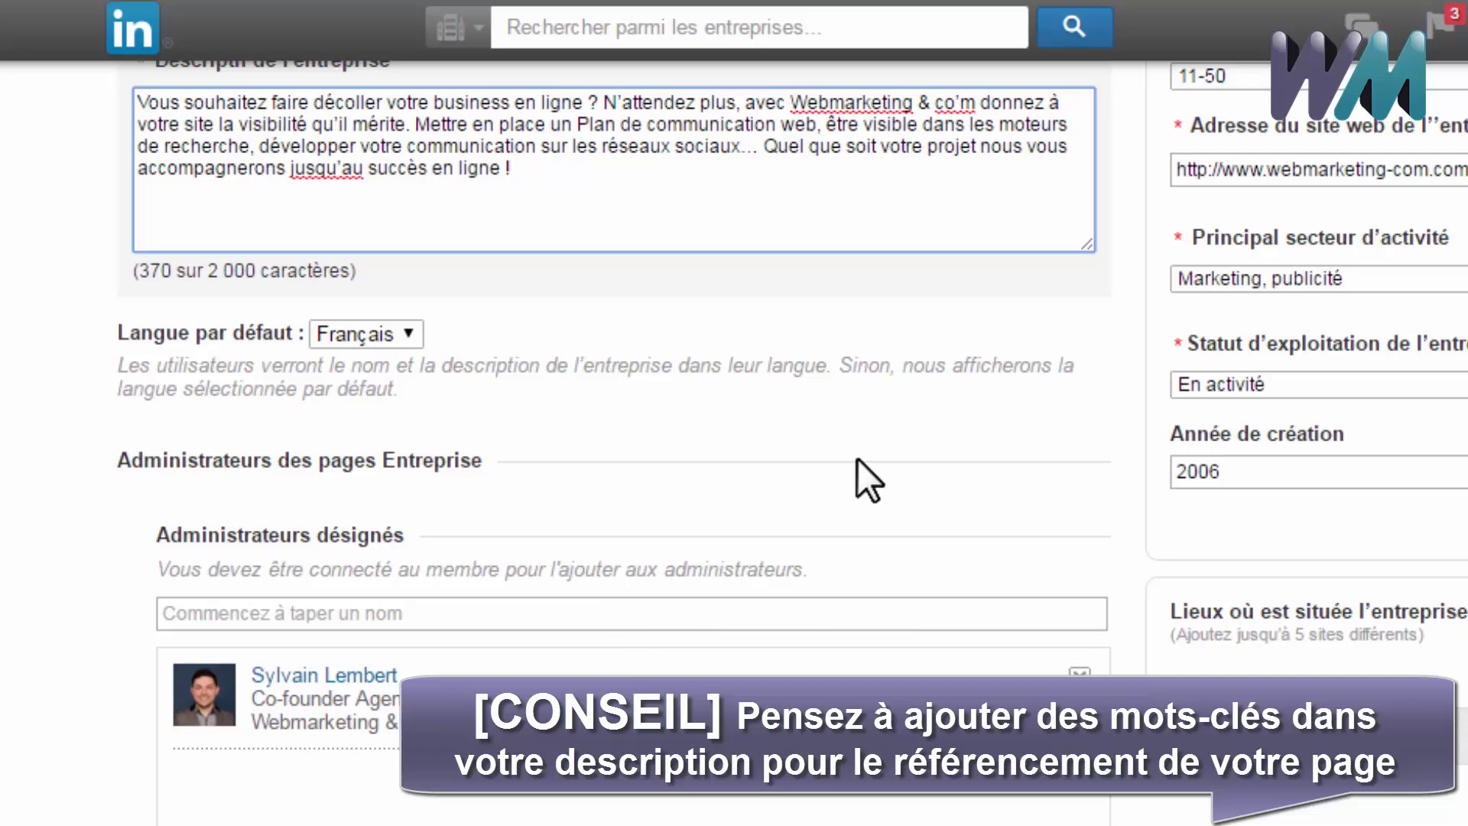
click(436, 618)
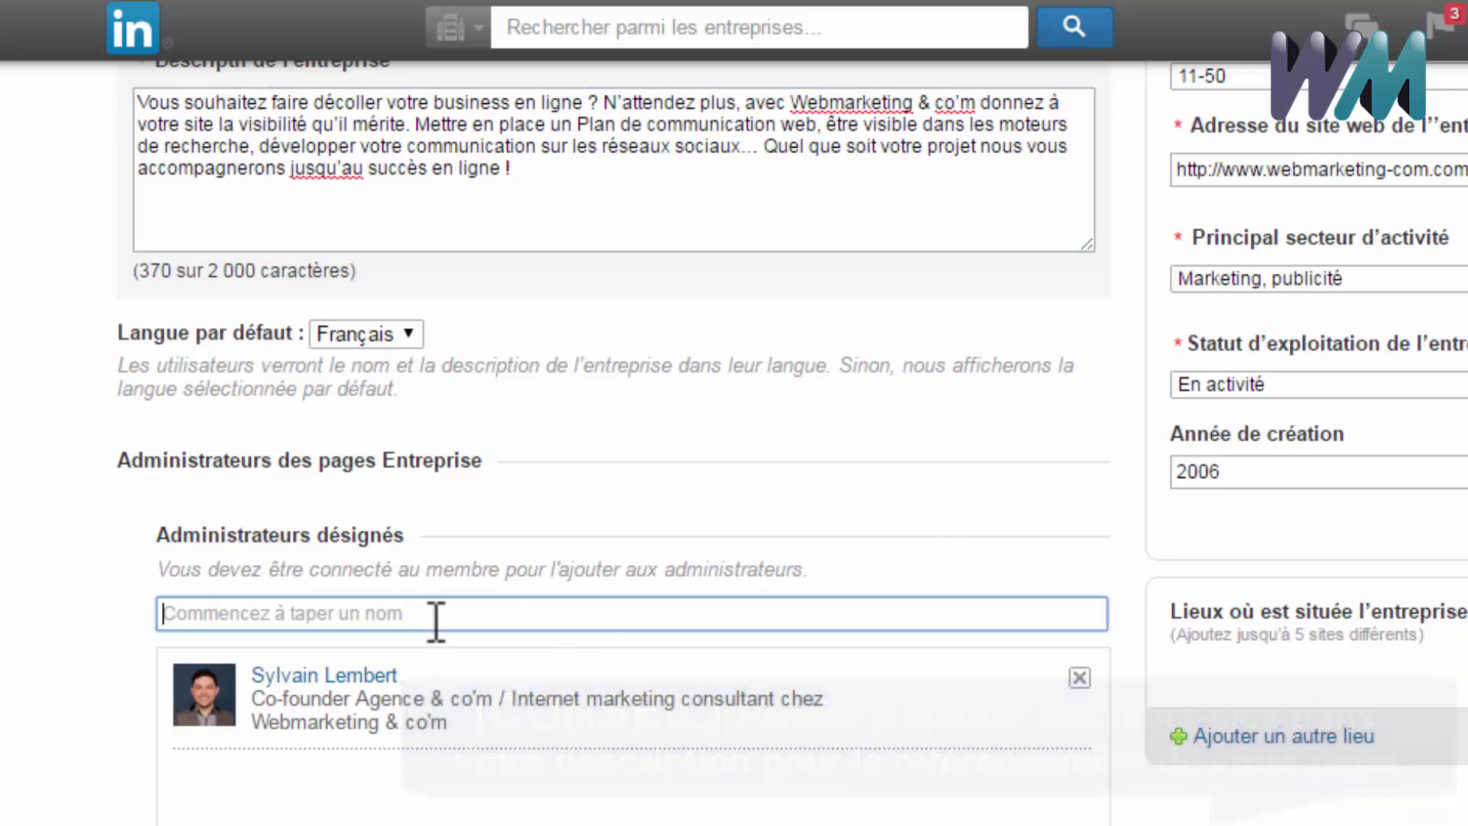
text(ambre)
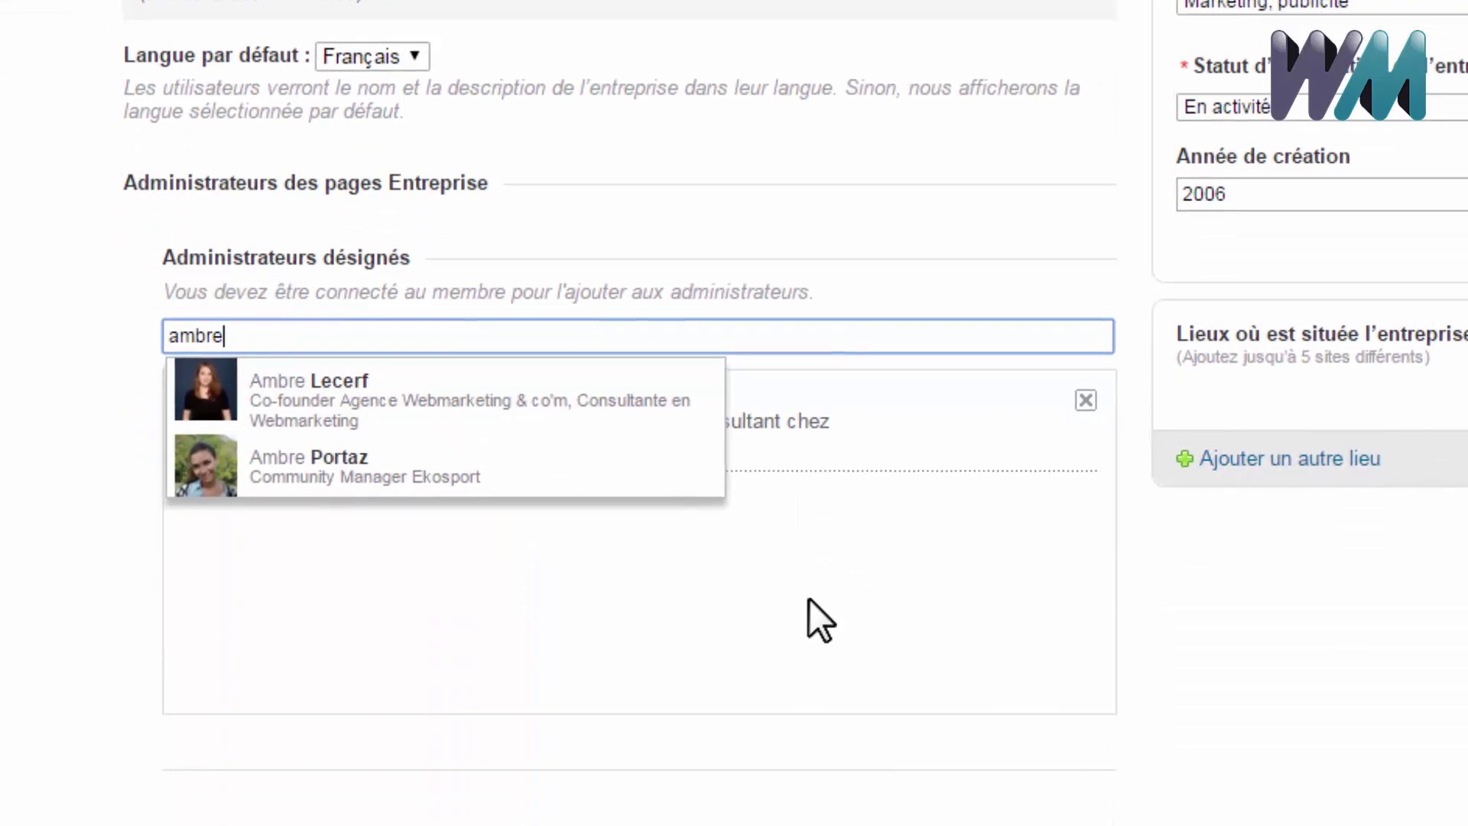
click(809, 599)
- Look up the same first name under Annonceurs Direct Sponsored Content without adding anyone
click(502, 558)
scroll(504, 554, down, 1)
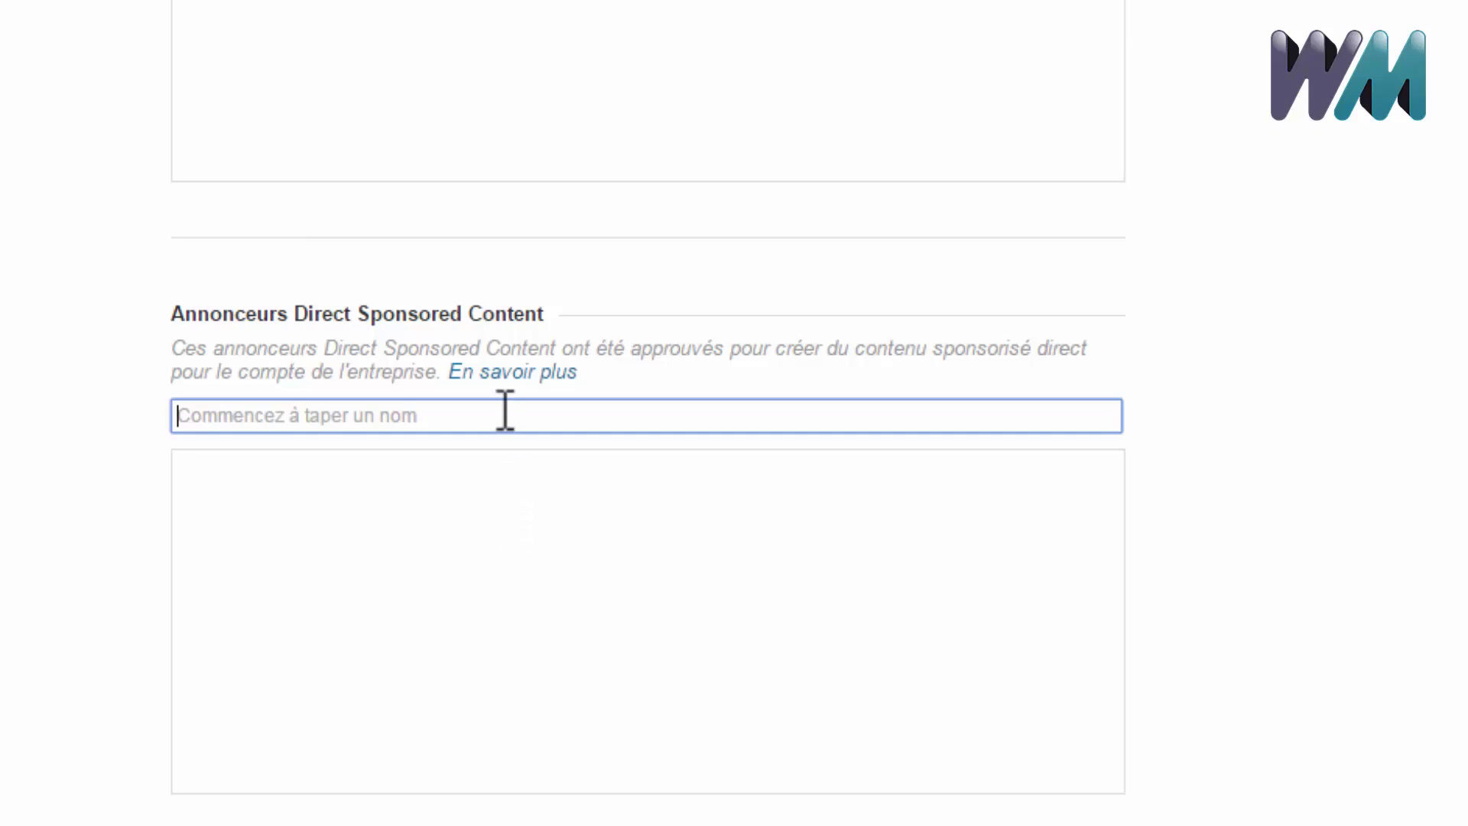
text(ambre)
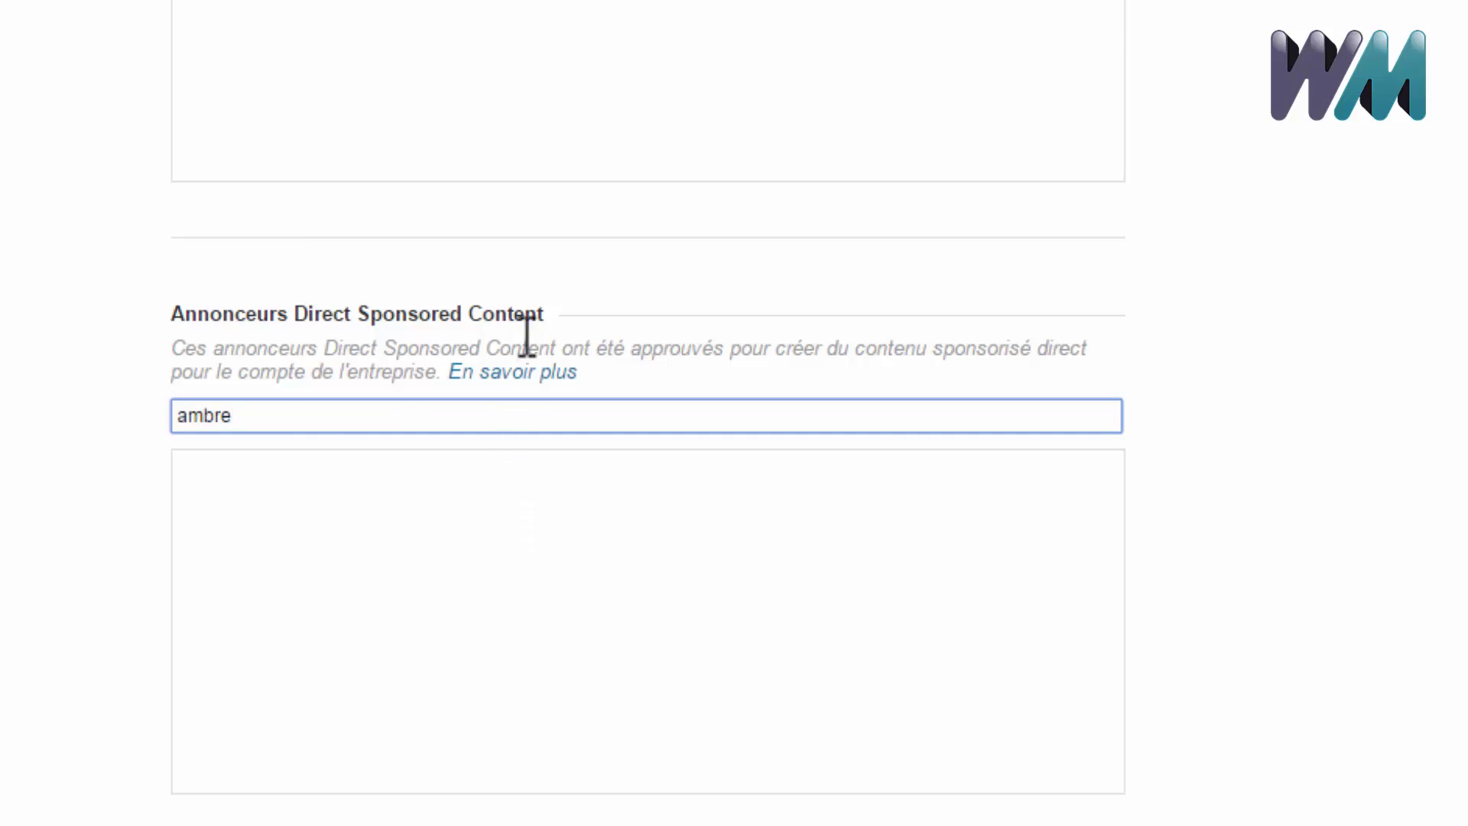
click(962, 491)
- Check the format requirements for replacing the company page's banner image, and leave the image editor without saving
scroll(1104, 459, down, 6)
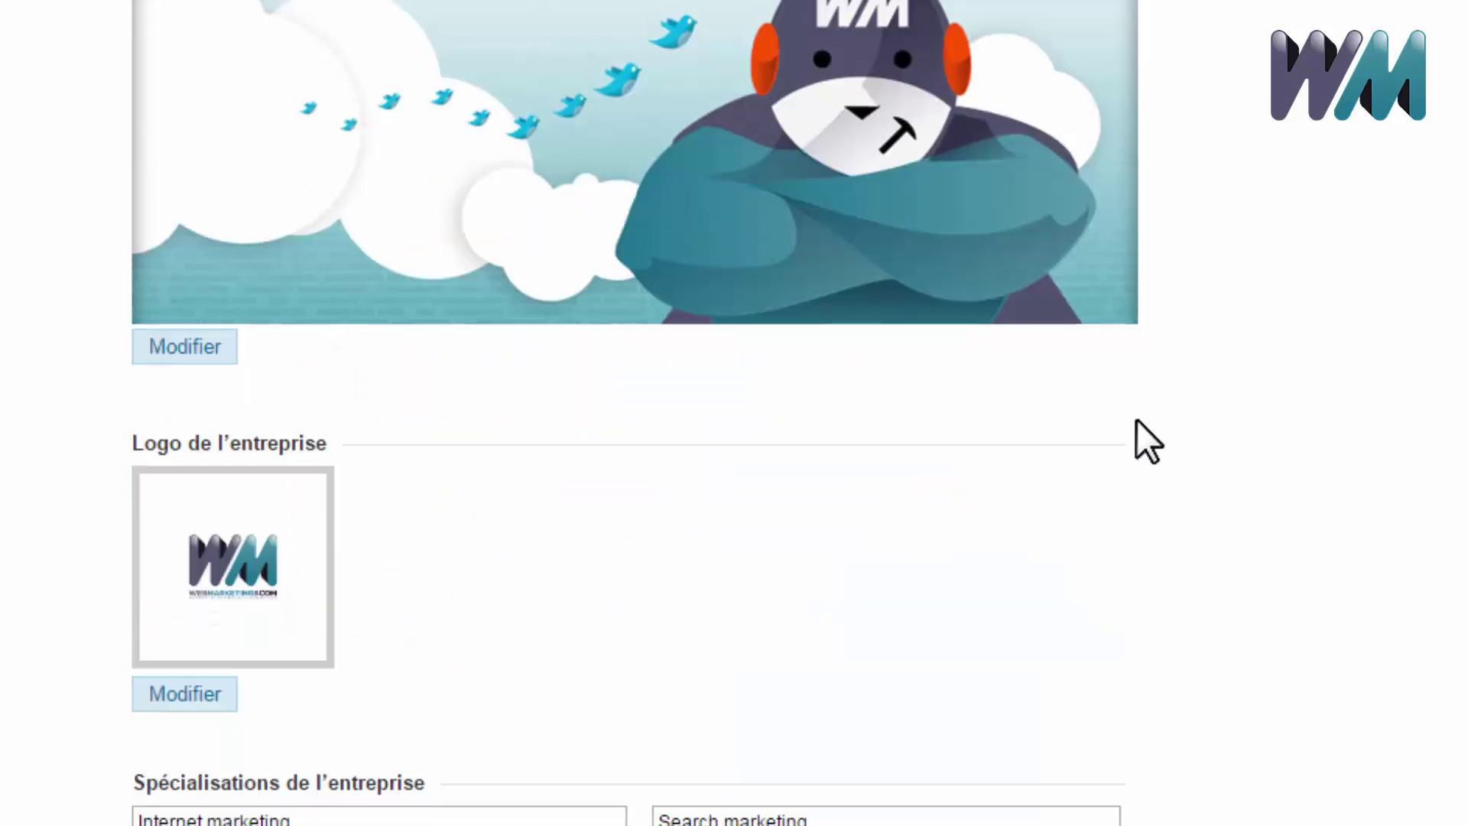
click(185, 346)
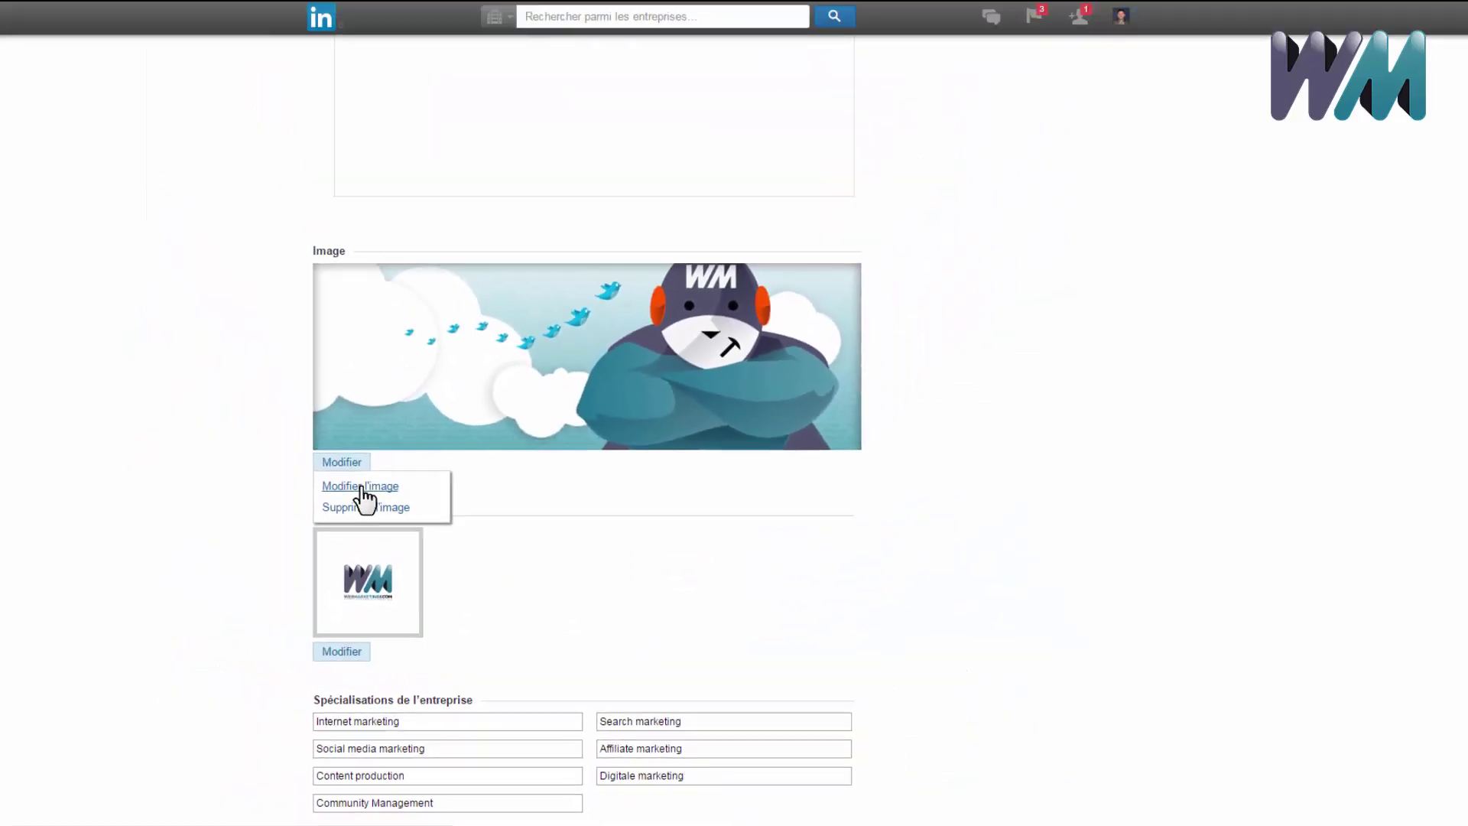
click(364, 488)
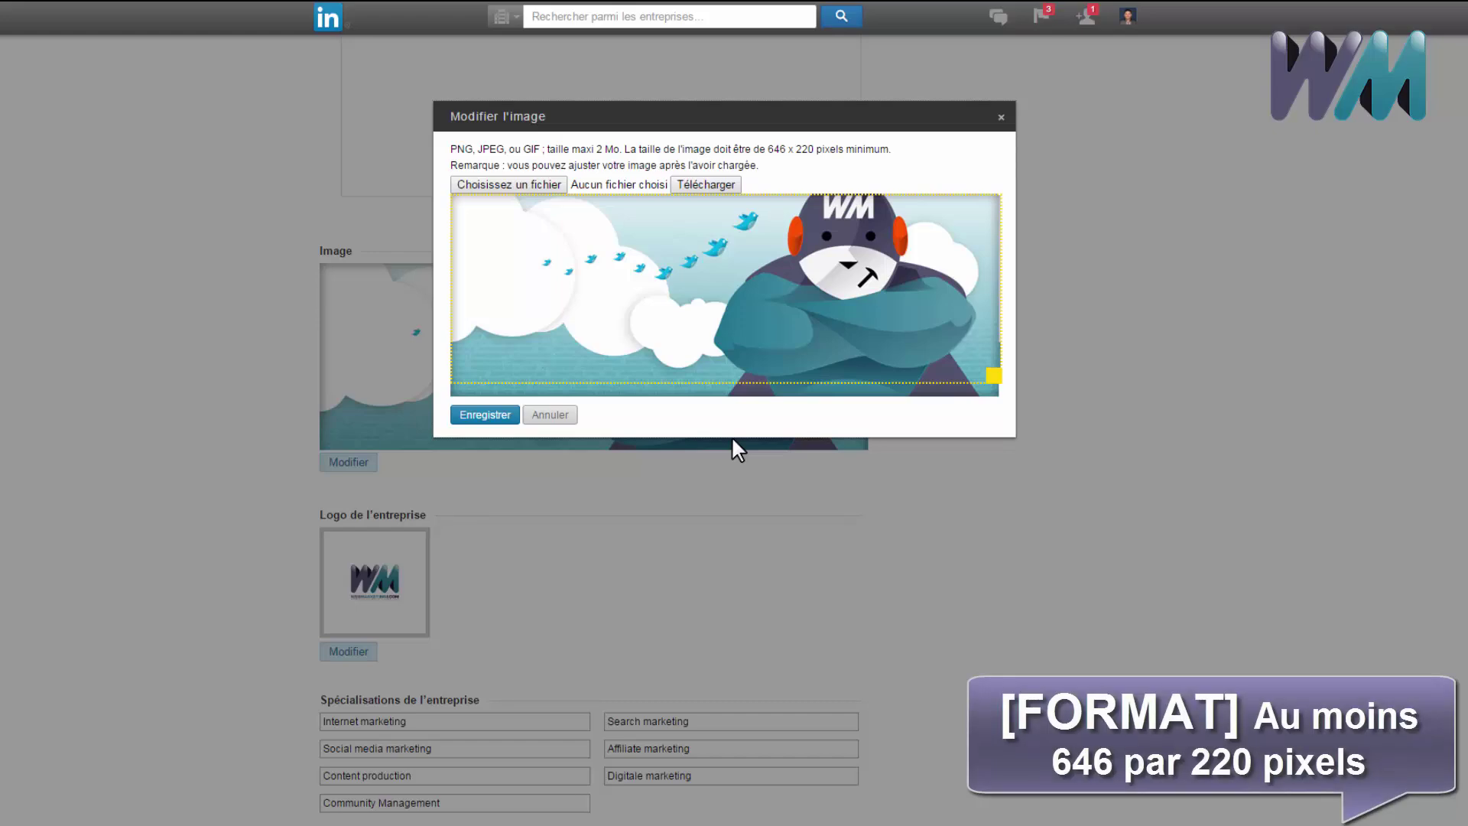
click(564, 421)
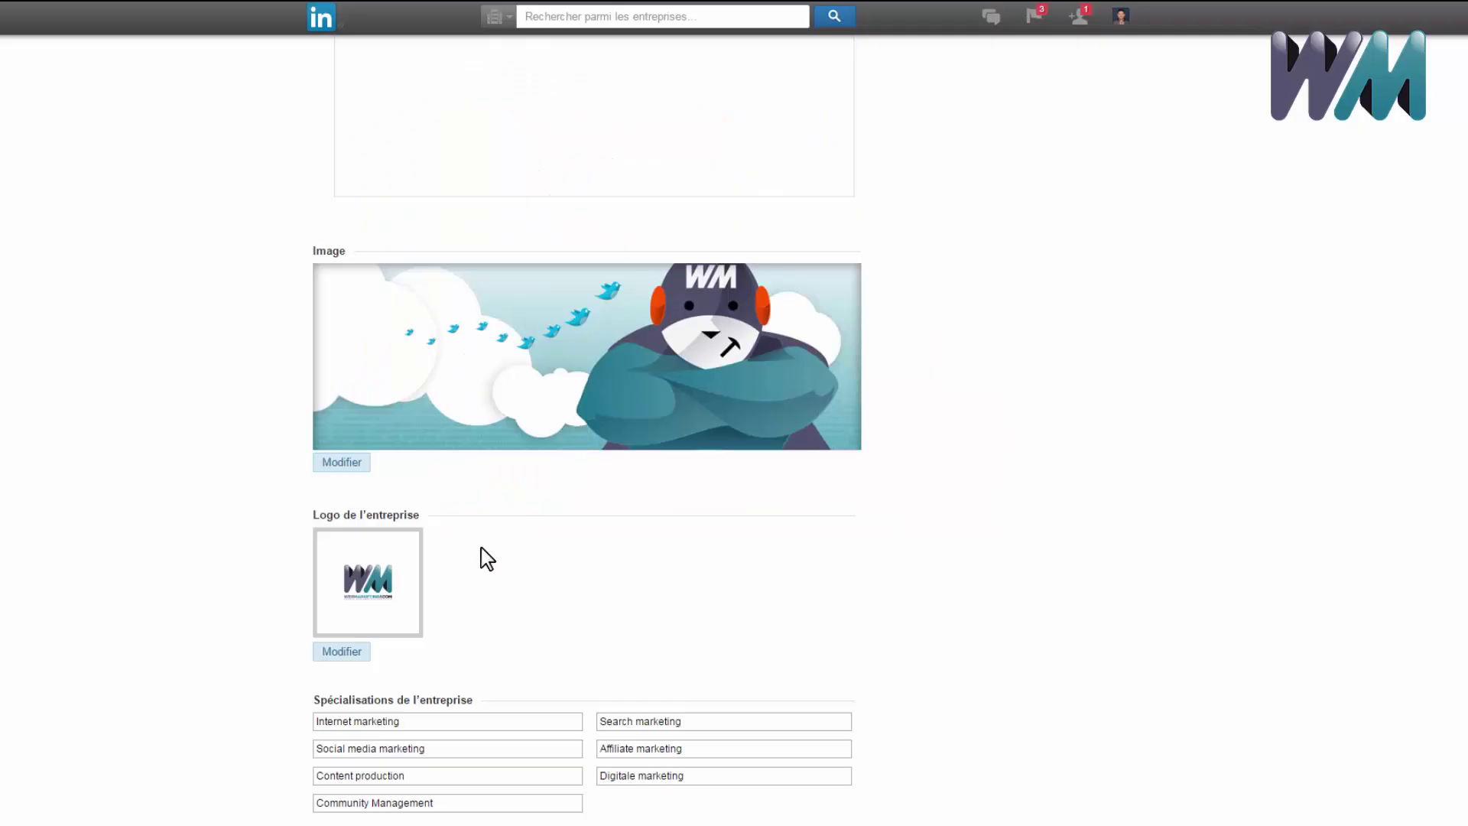
- Add Webmarketing as another specialisation of the company
scroll(452, 542, down, 1)
scroll(547, 528, down, 2)
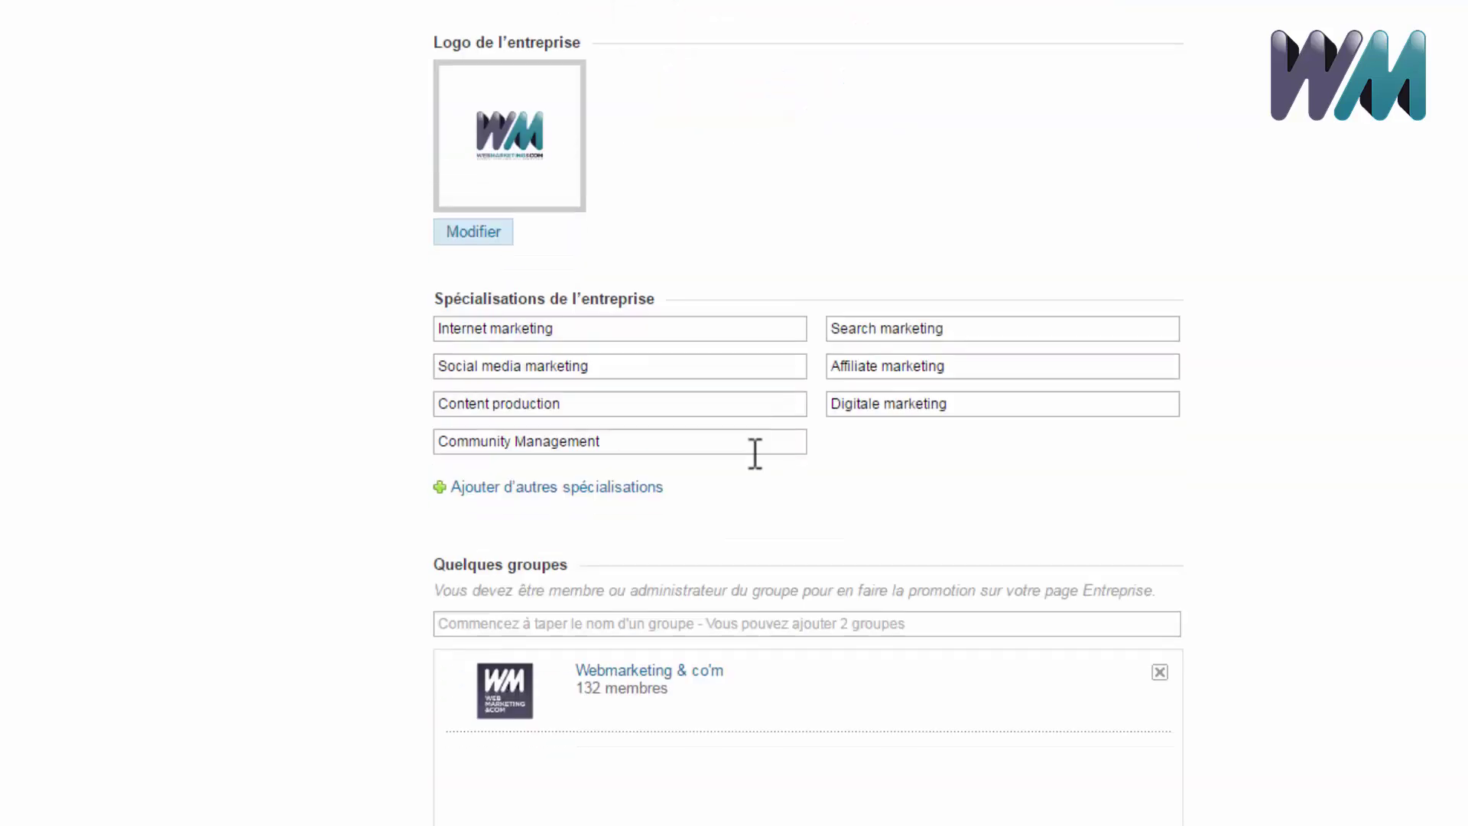
click(631, 487)
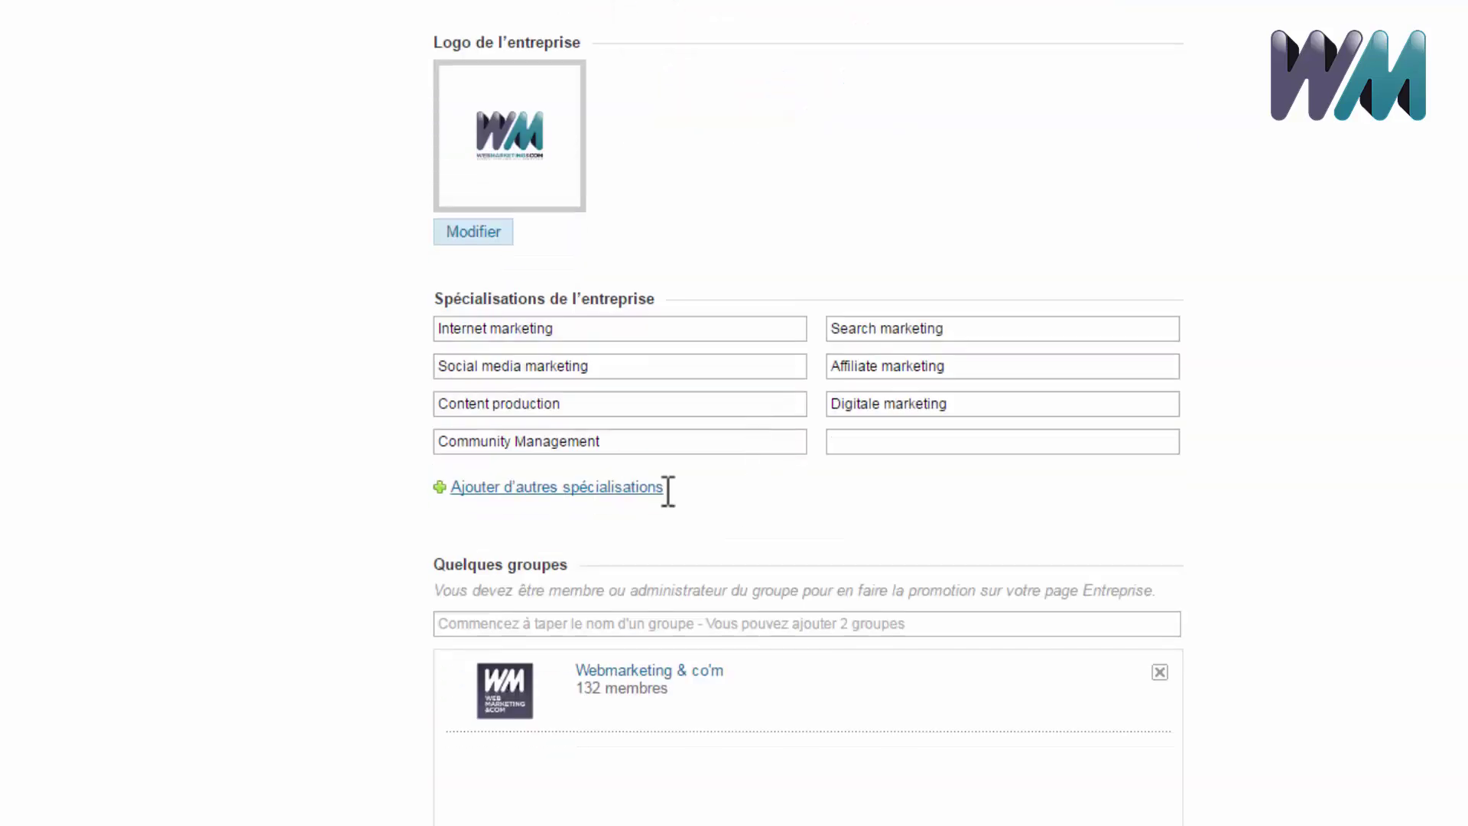
click(943, 447)
text(Webmarketing)
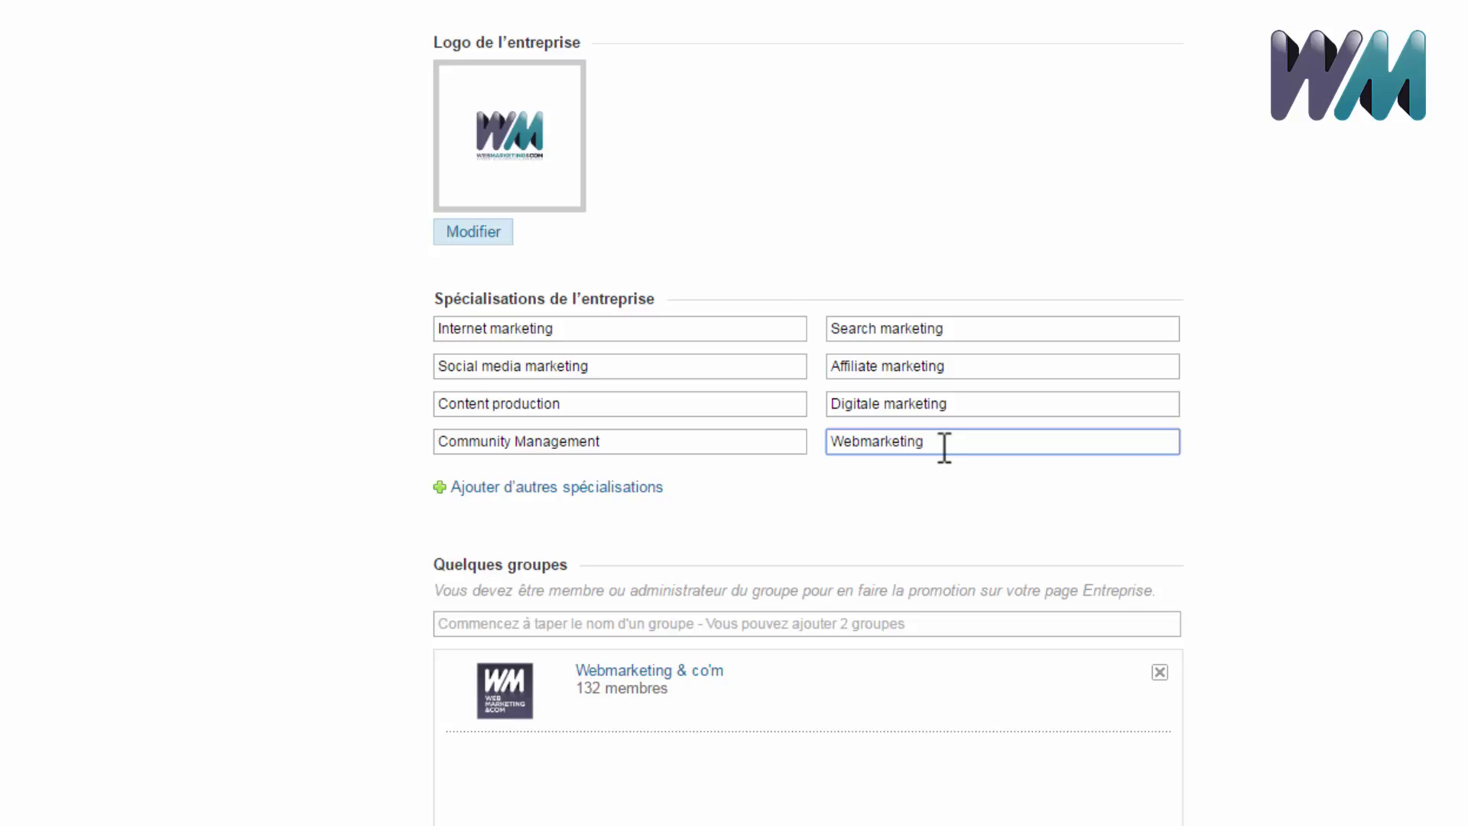
click(1217, 515)
- Search for groups matching "e-com" under Quelques groupes and dismiss the suggestions
scroll(1217, 514, down, 3)
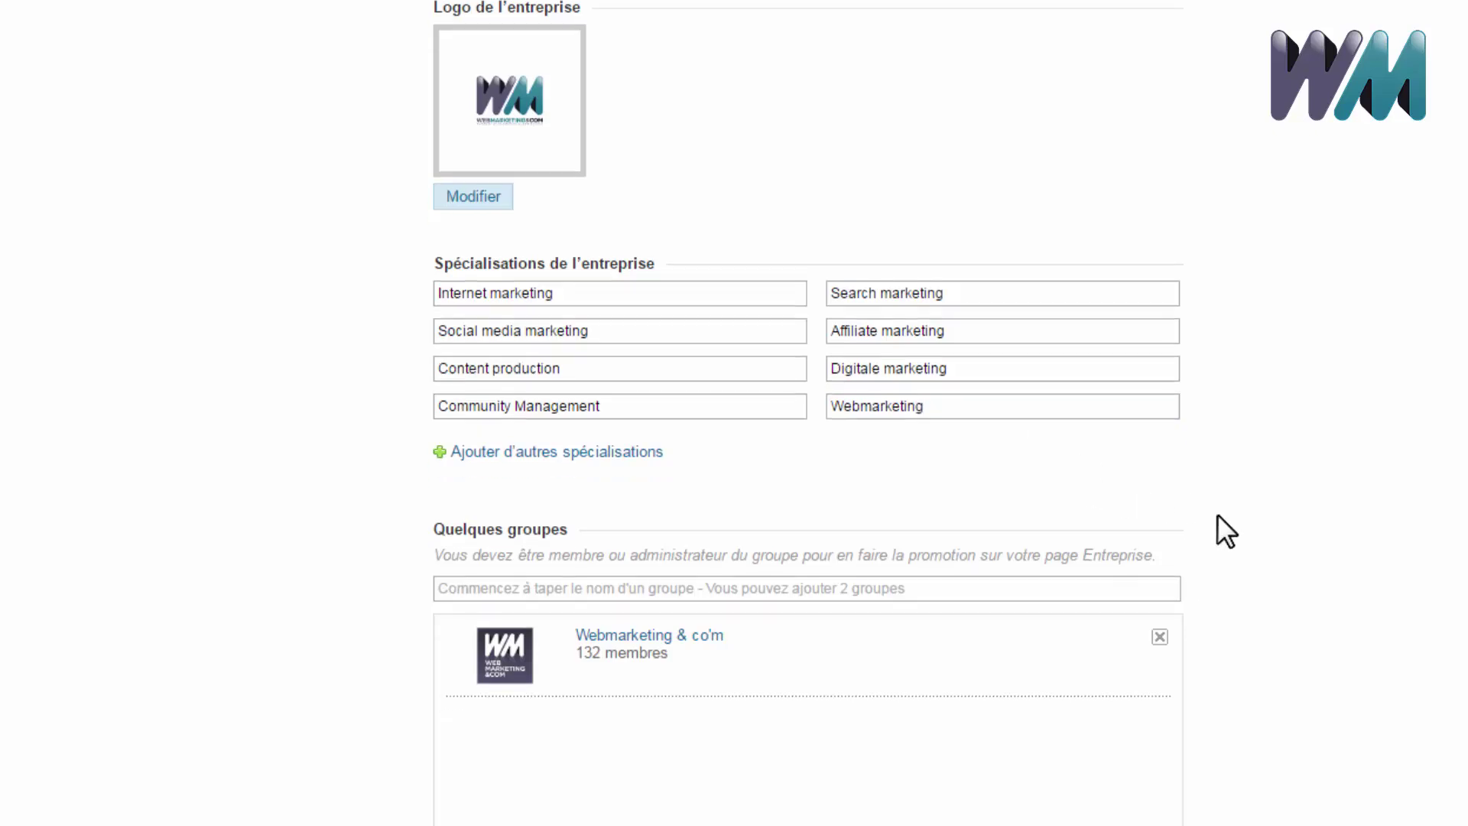
click(612, 390)
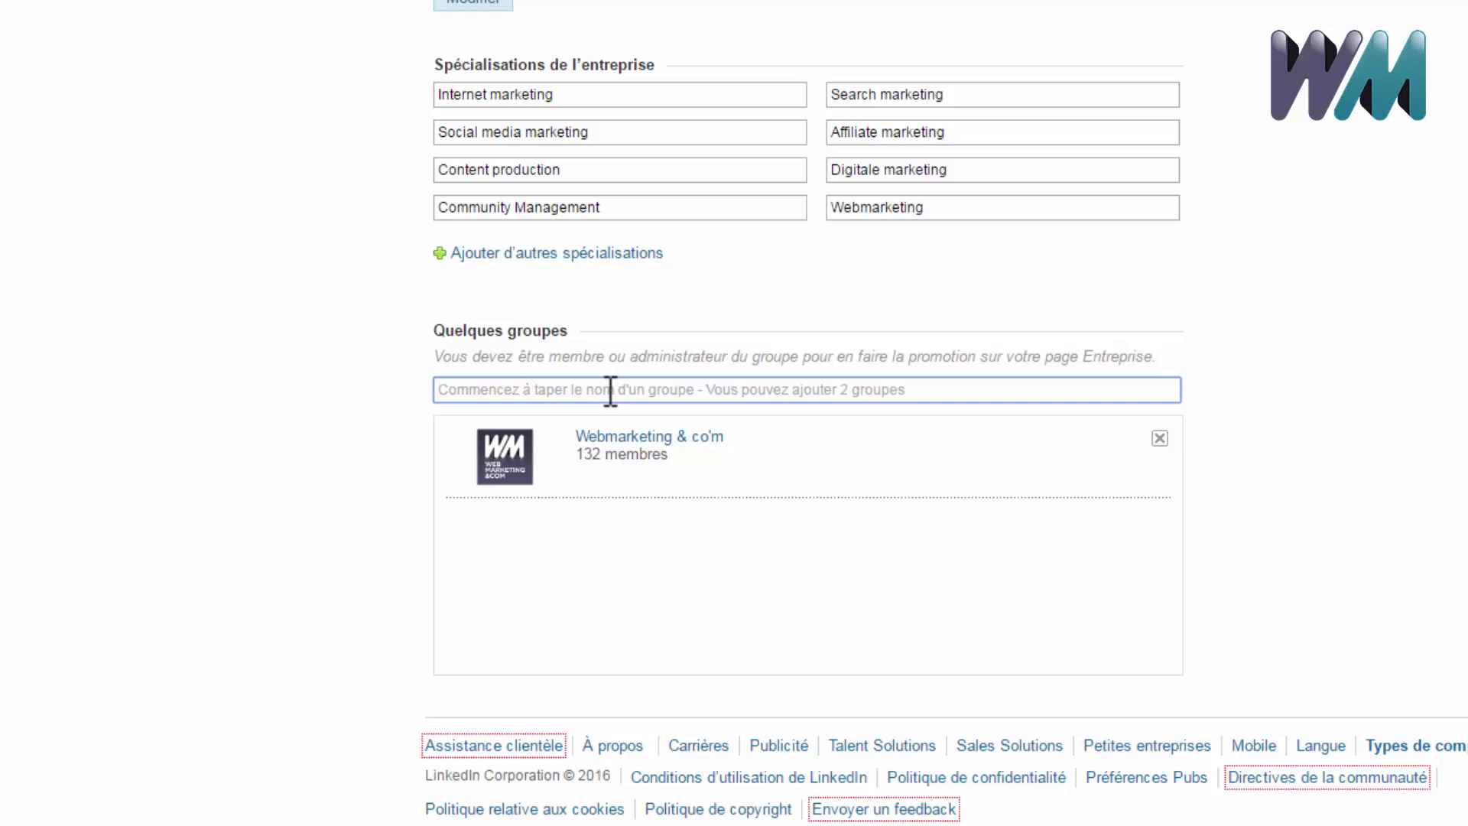
text(e-co)
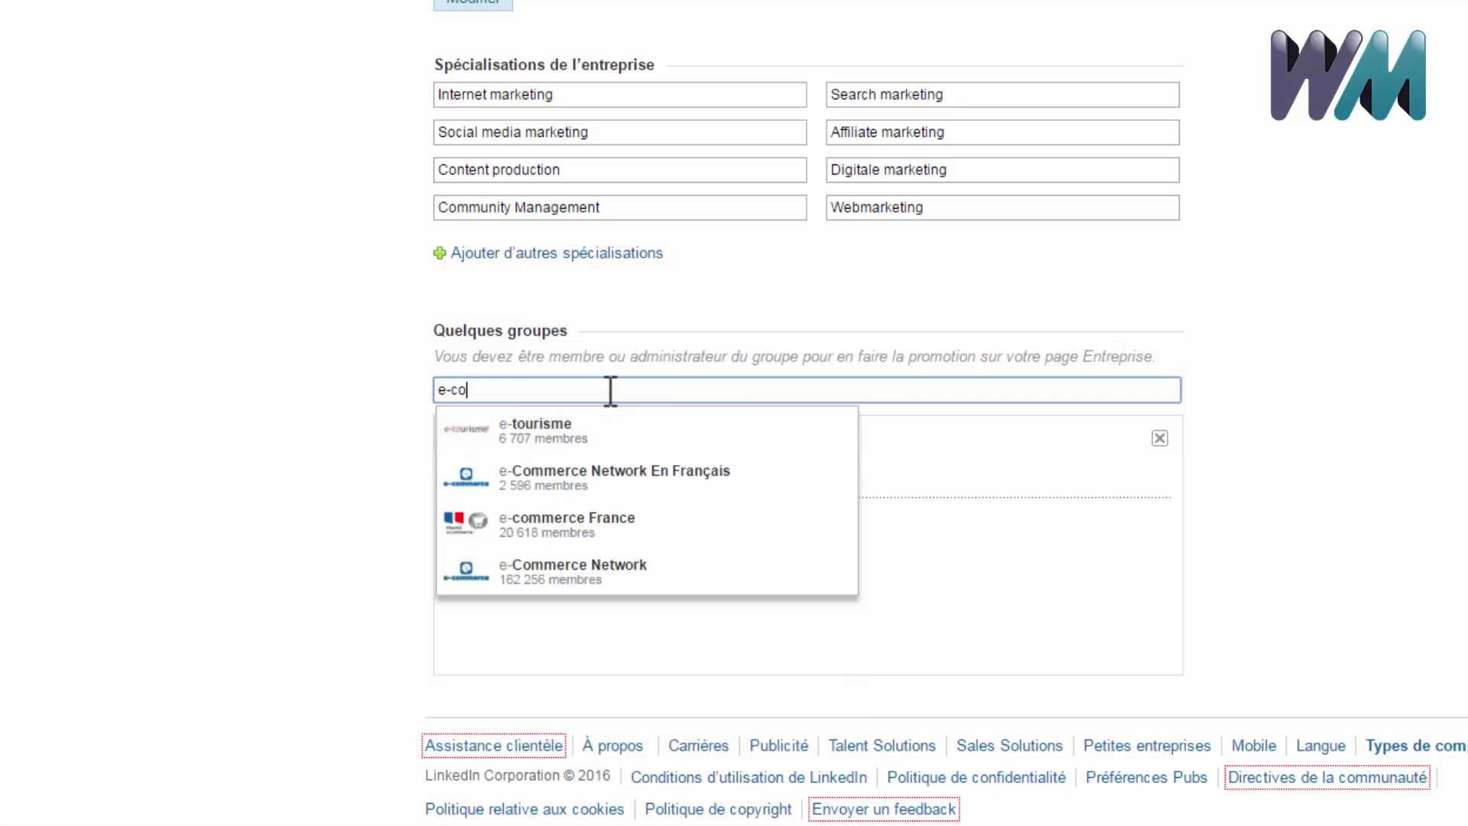
text(m)
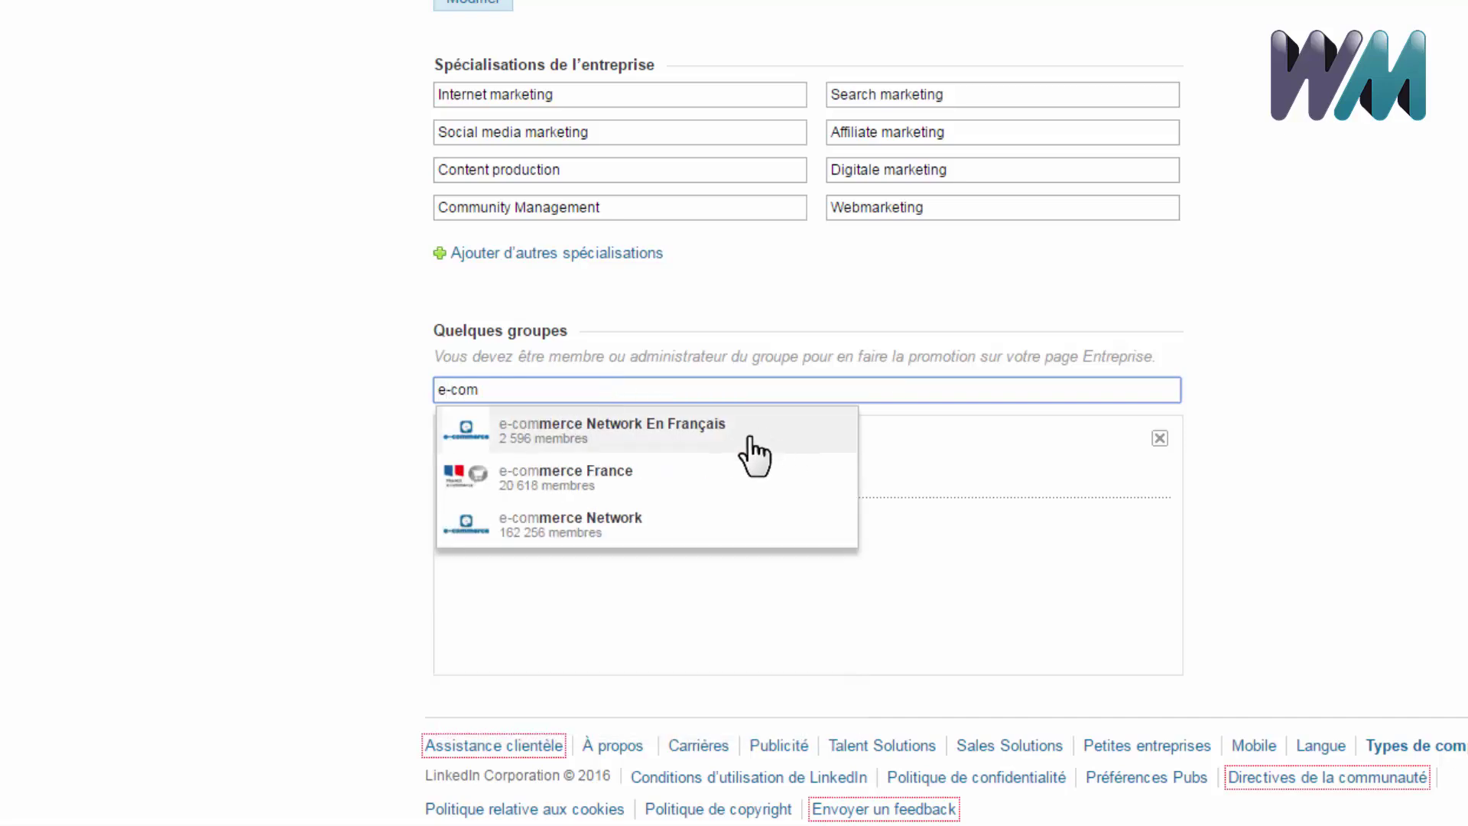
click(1250, 383)
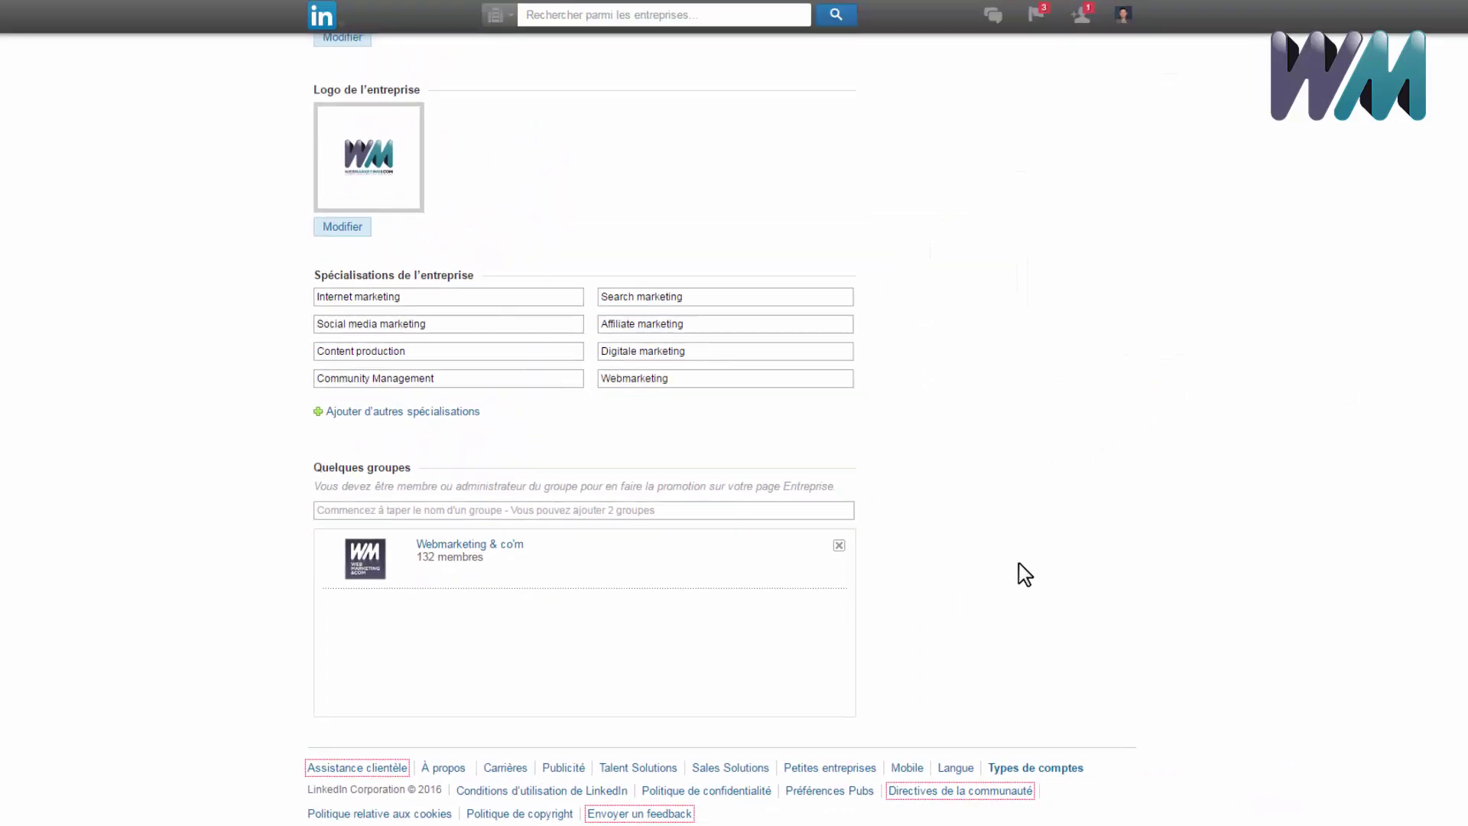
scroll(1024, 575, up, 9)
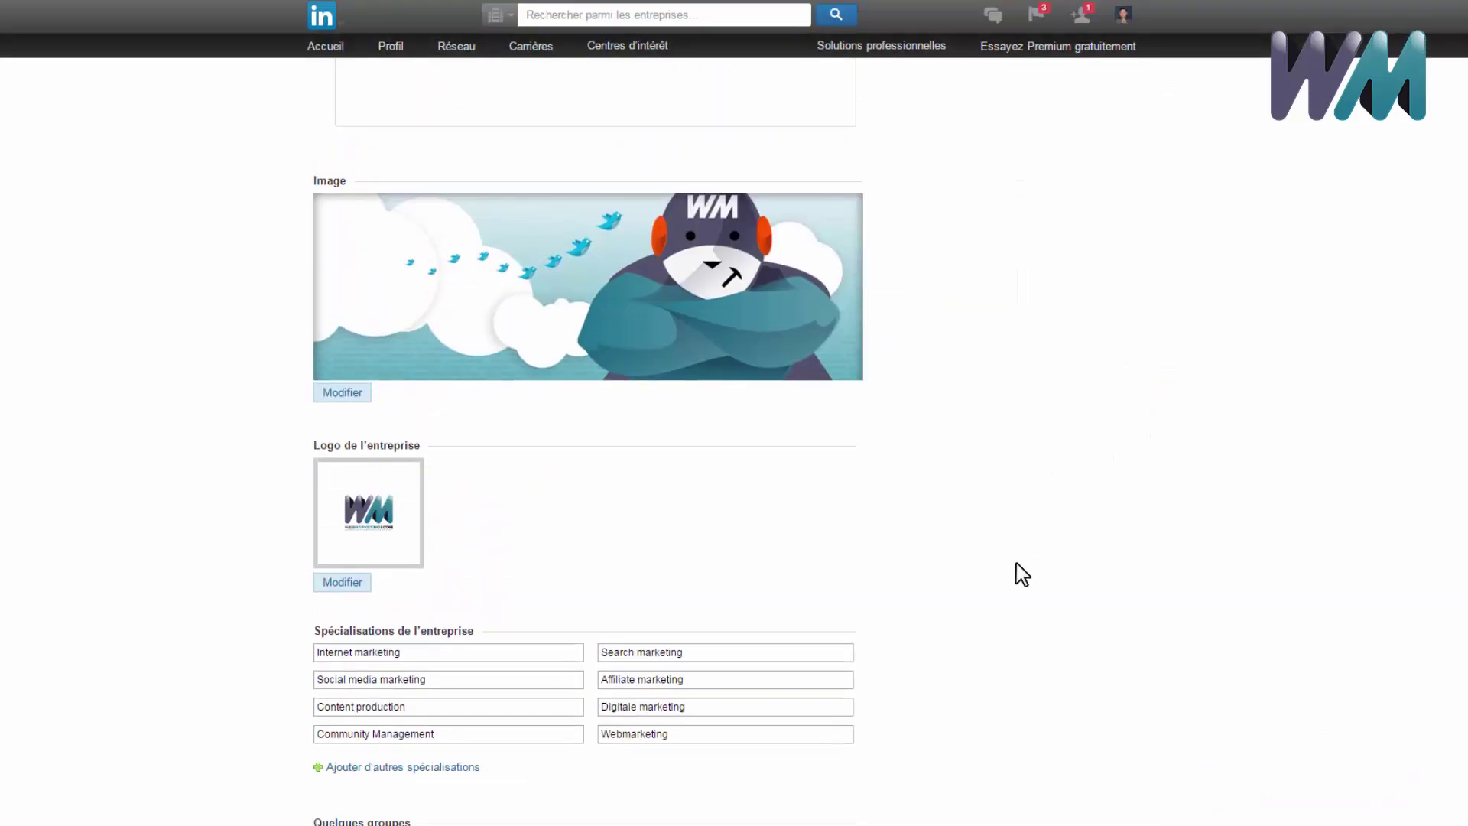
- Publish the edited Webmarketing & co'm company page
scroll(1024, 574, up, 8)
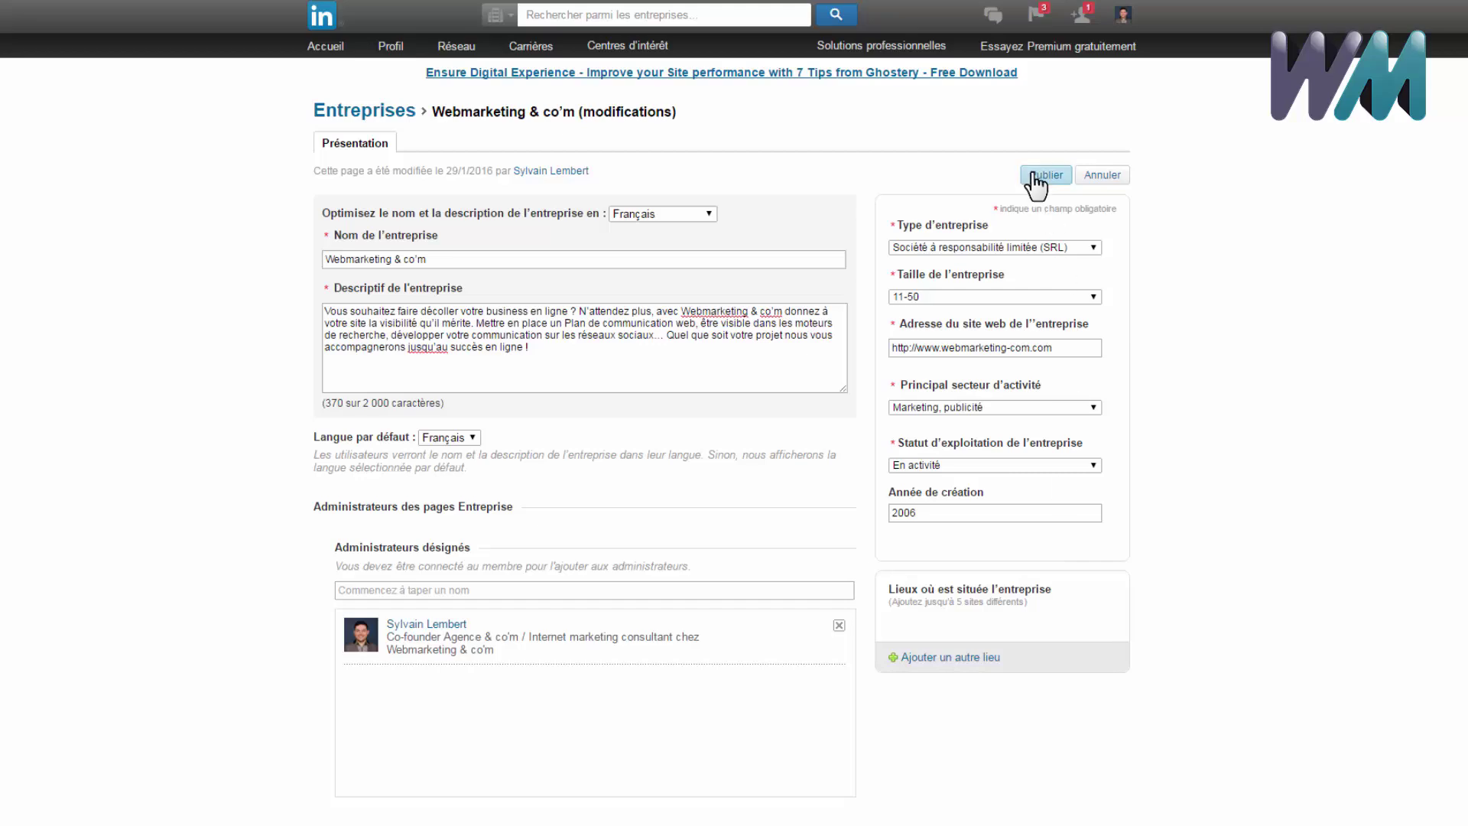
click(1036, 181)
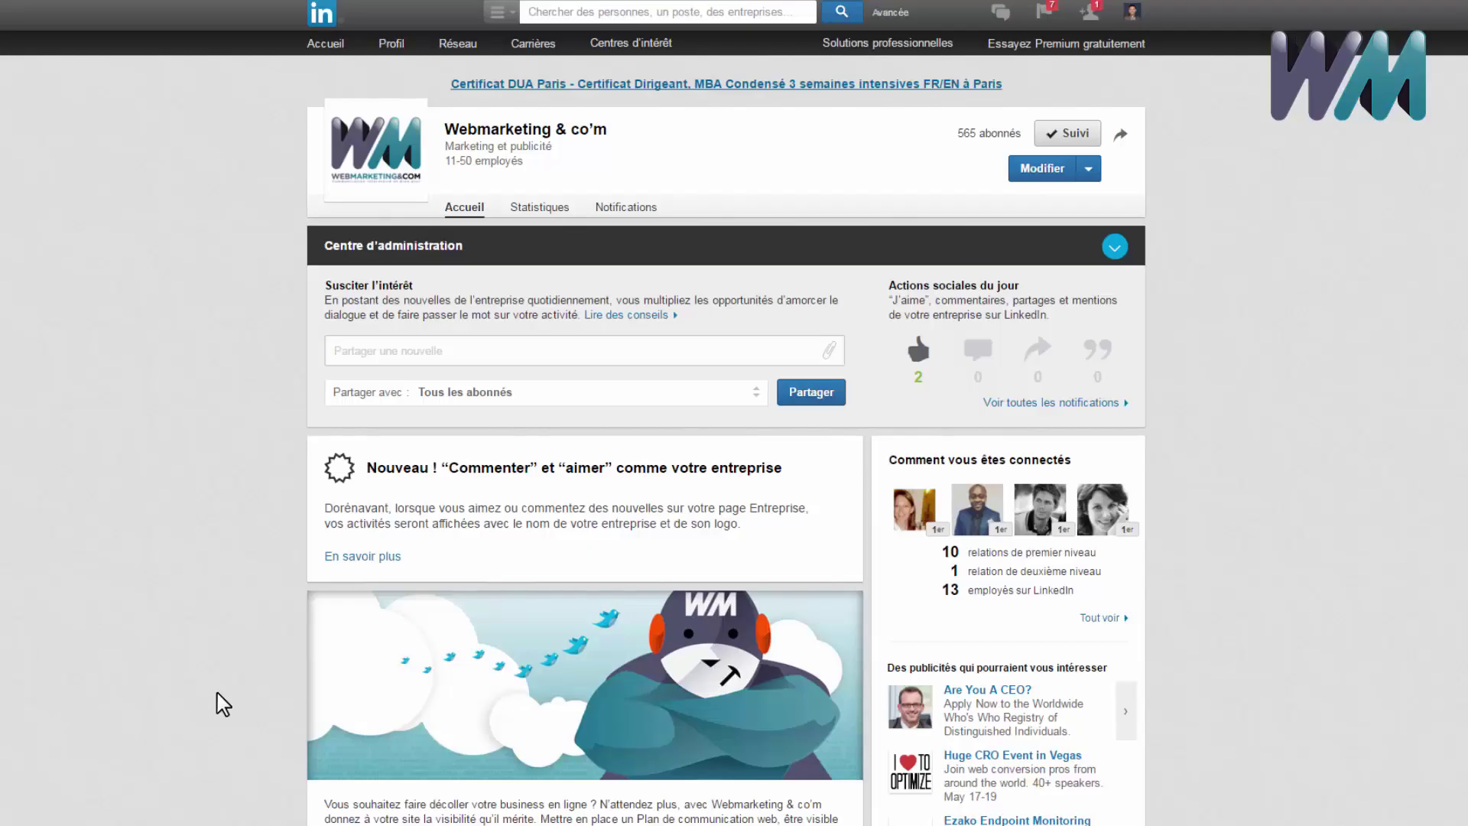
- Open the company page's statistics and examine the network news table with the Portée and Engagement charts
click(536, 211)
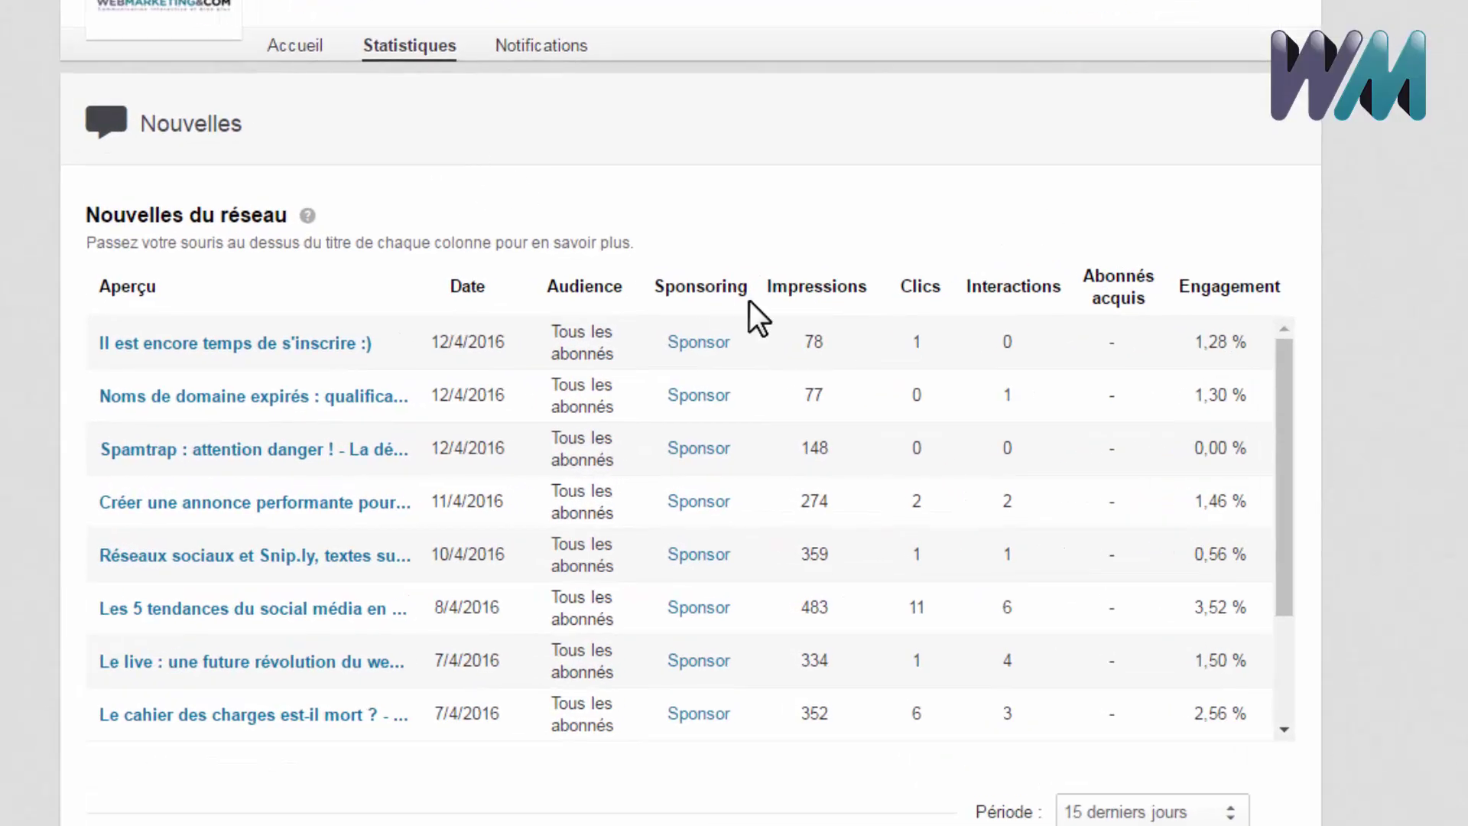
scroll(861, 332, down, 2)
scroll(1397, 432, down, 3)
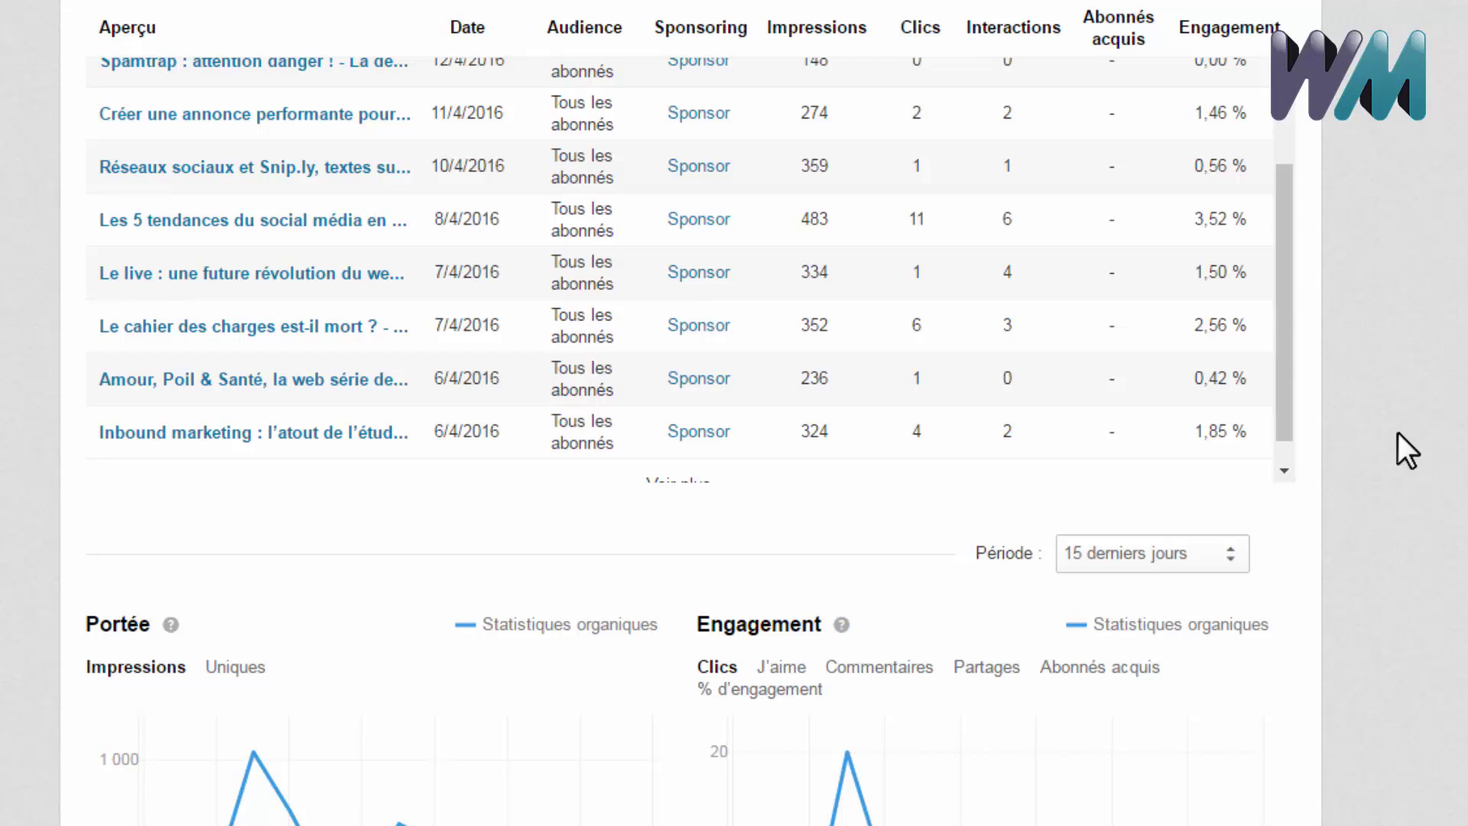
scroll(1384, 407, down, 10)
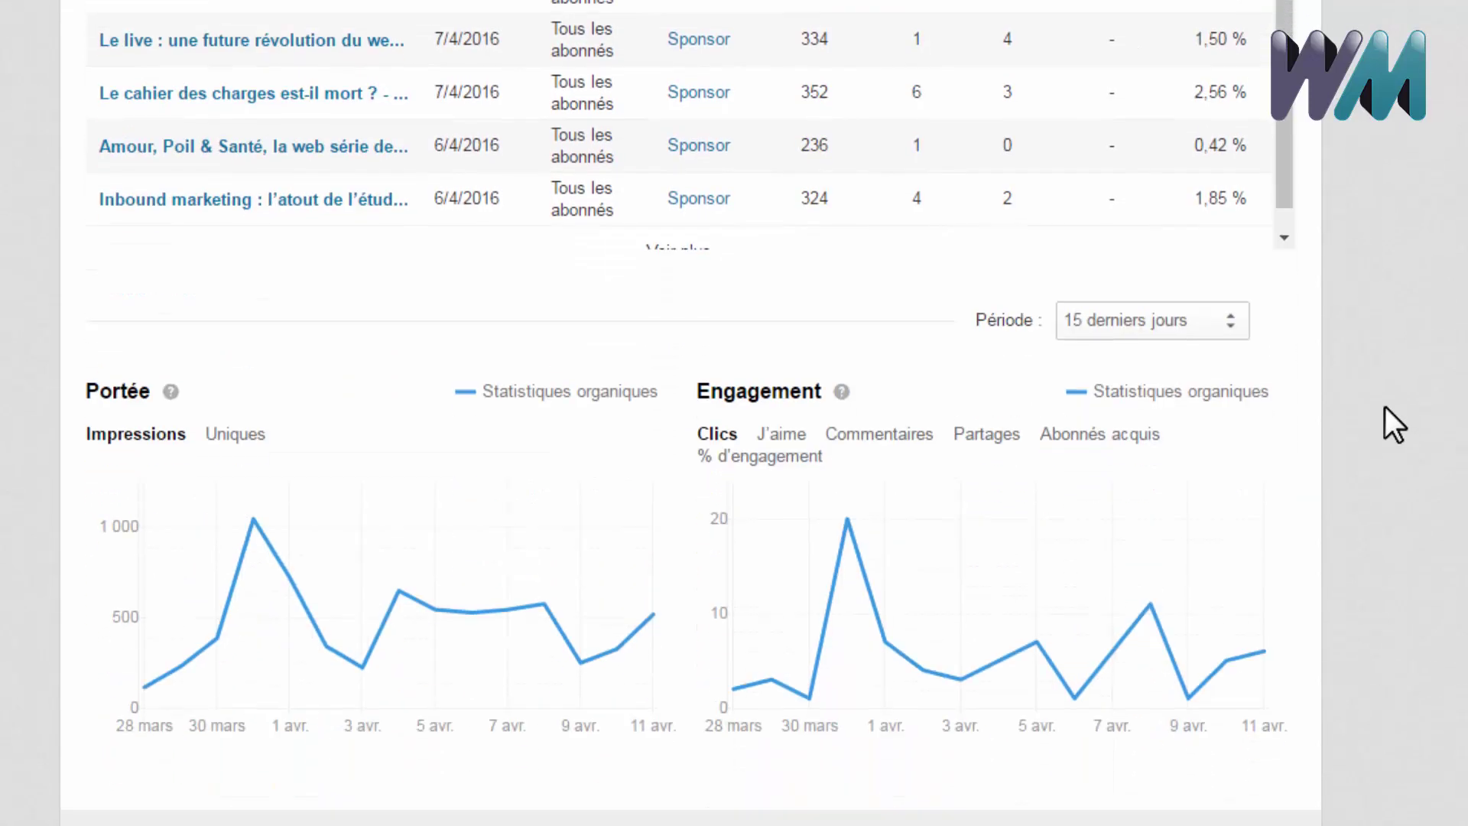
- Examine the Abonnés statistics, including the available demographic breakdowns, the follower trend and the comparison with other companies
scroll(1384, 407, down, 5)
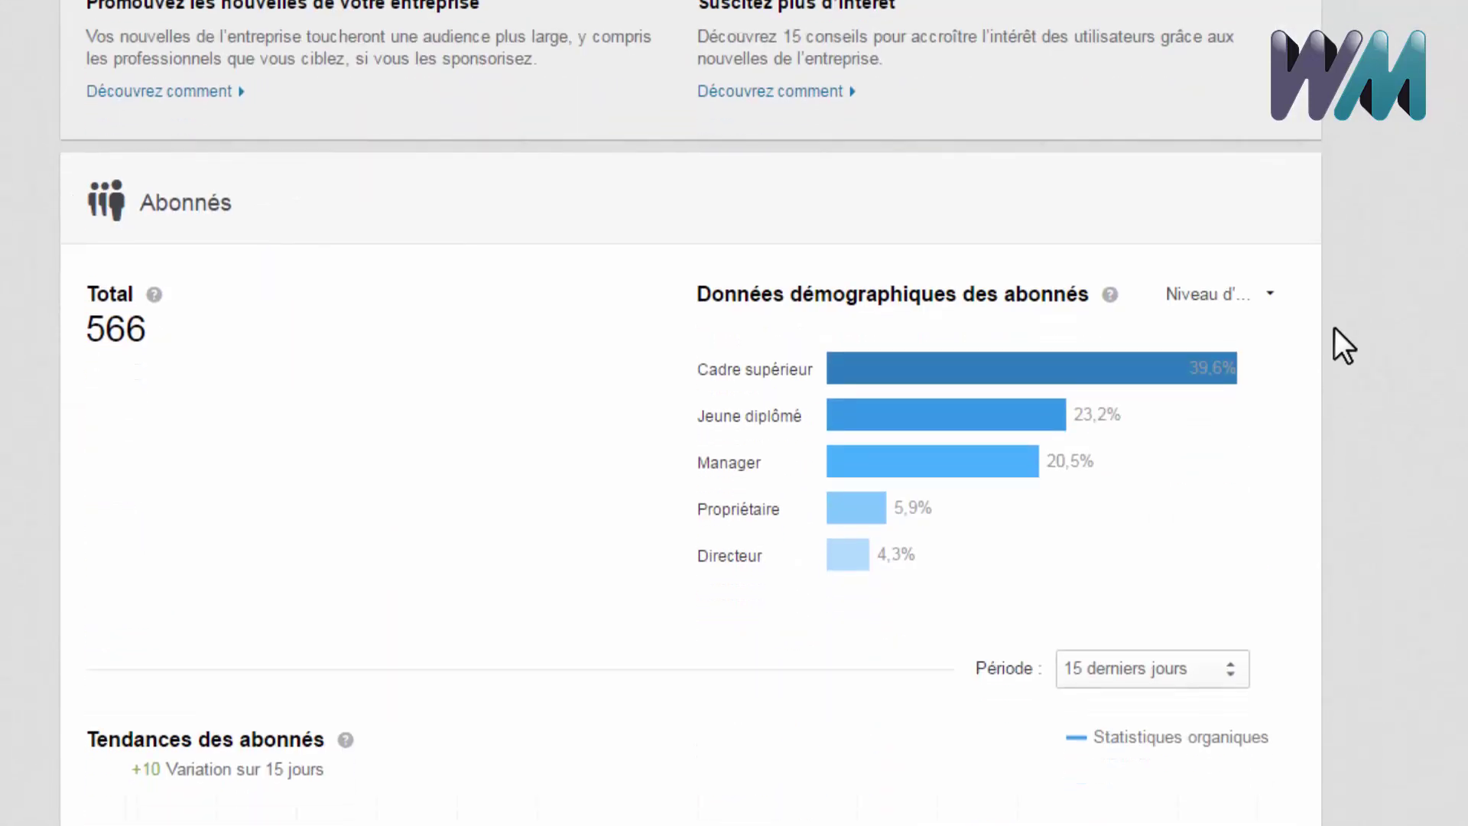
click(1269, 217)
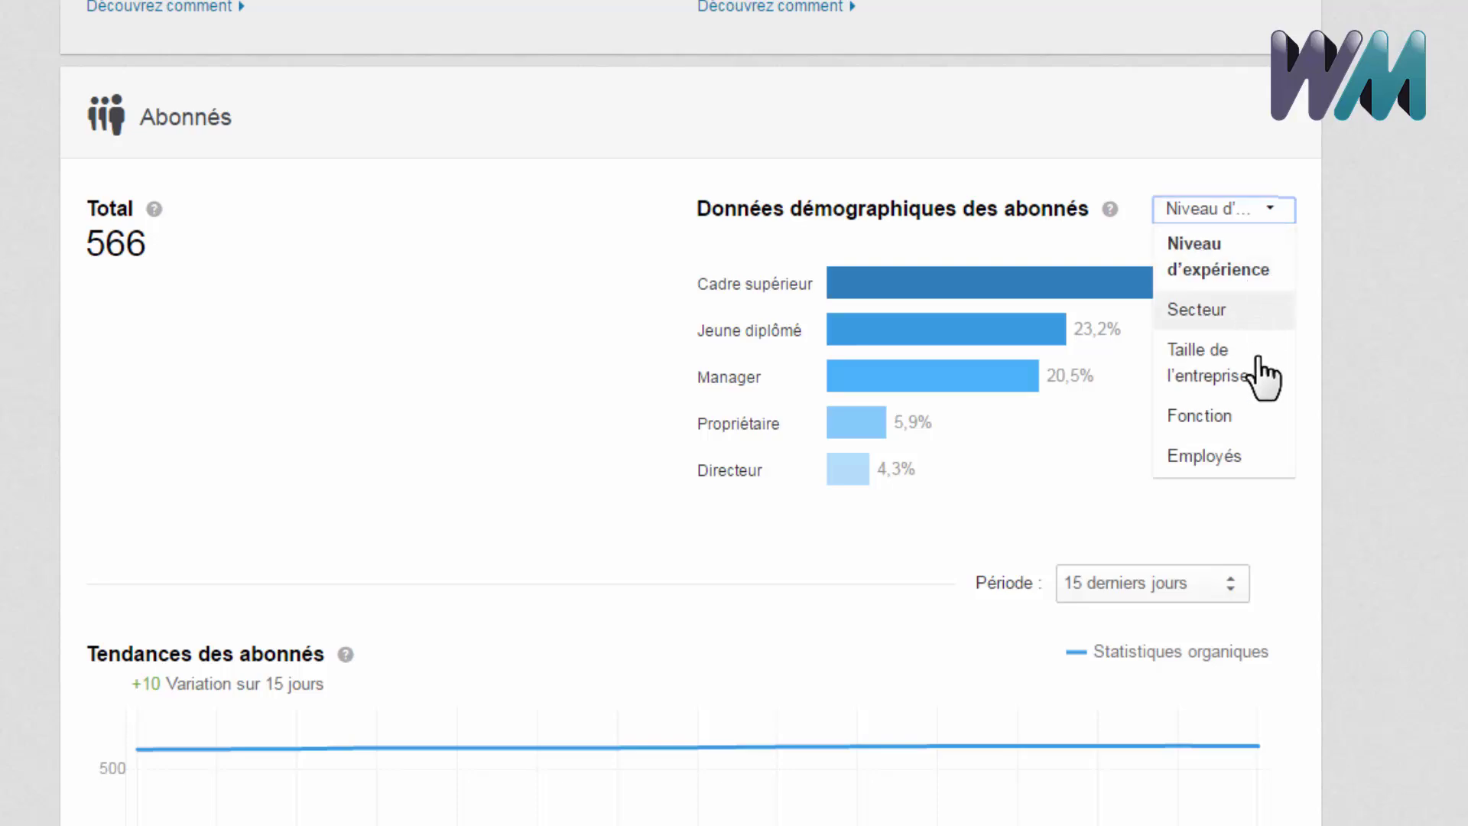
scroll(1382, 469, down, 8)
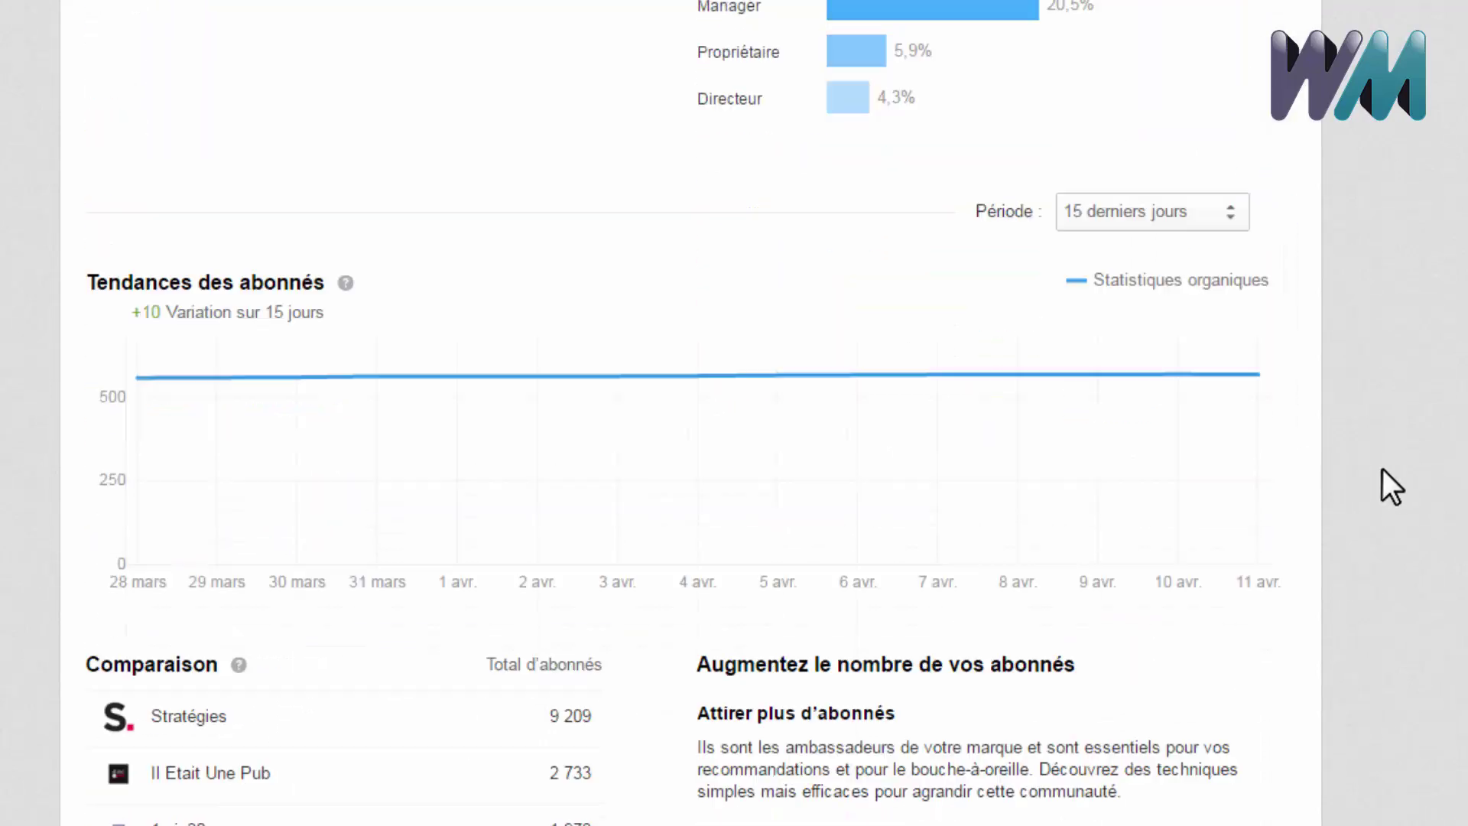
scroll(1383, 469, down, 3)
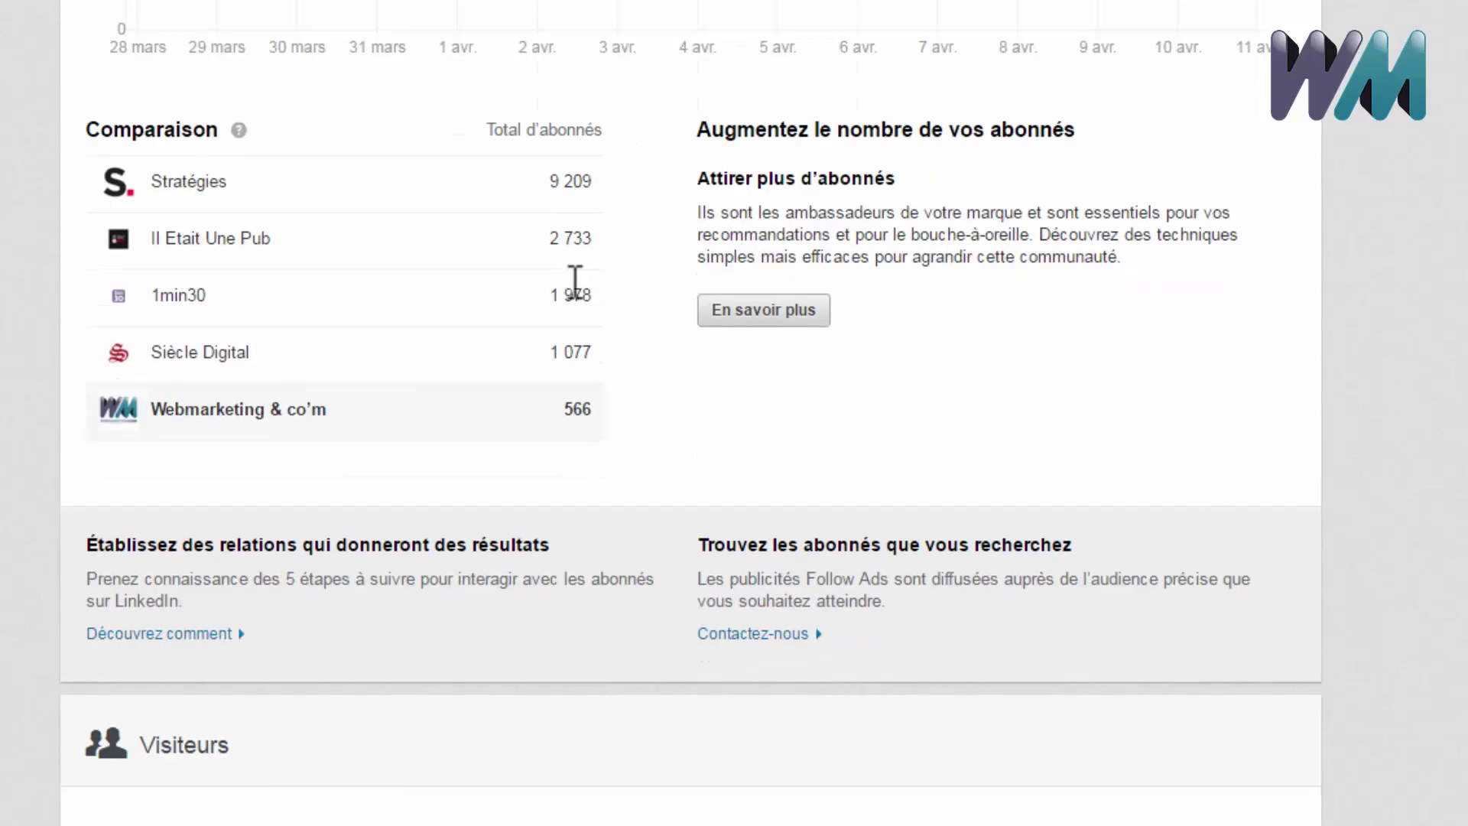
- Examine the Visiteurs statistics, covering page views, unique visitors and visitor demographics
scroll(1419, 497, down, 1)
scroll(1420, 497, down, 9)
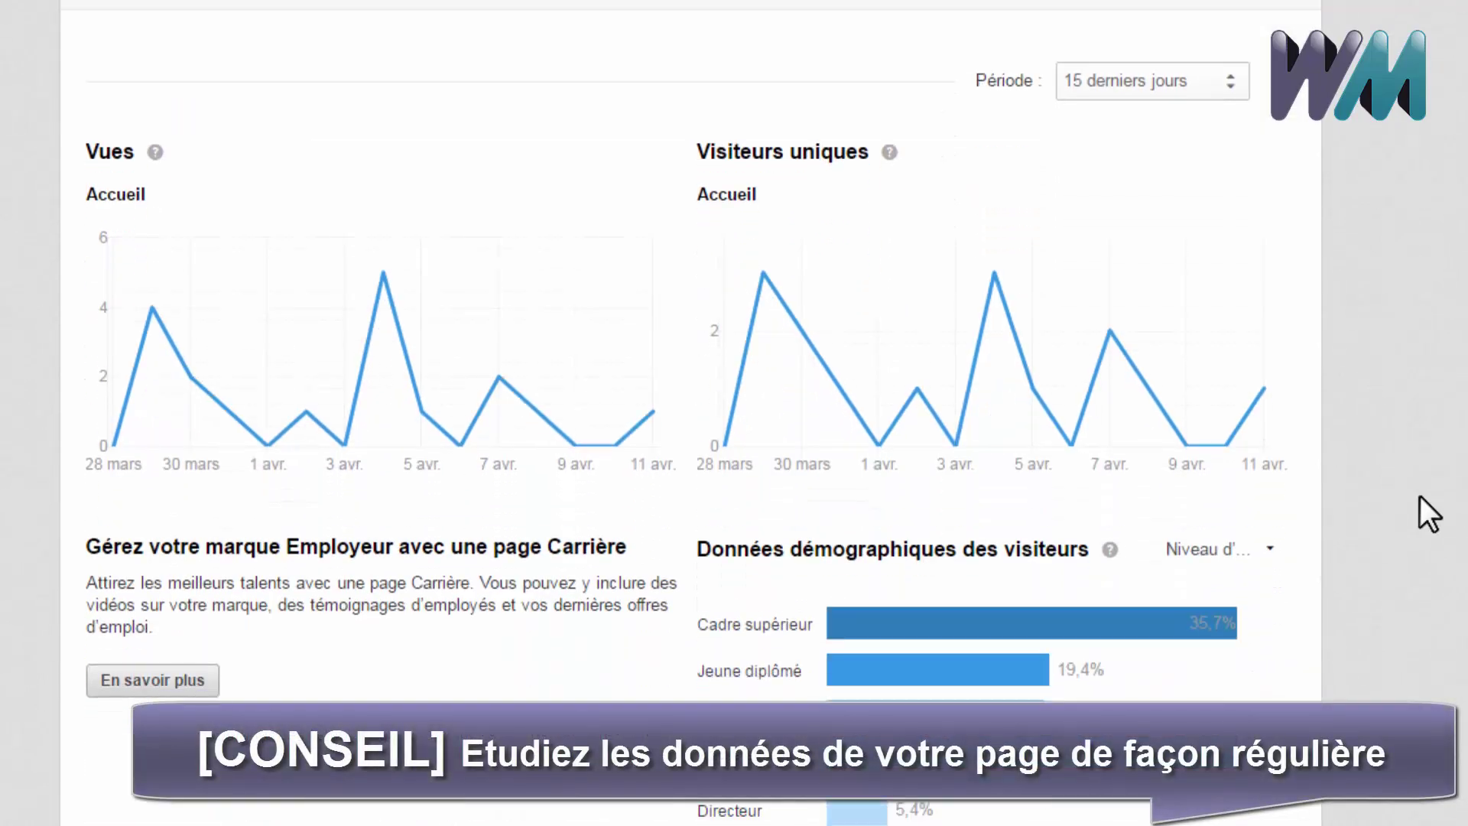
scroll(1420, 497, down, 2)
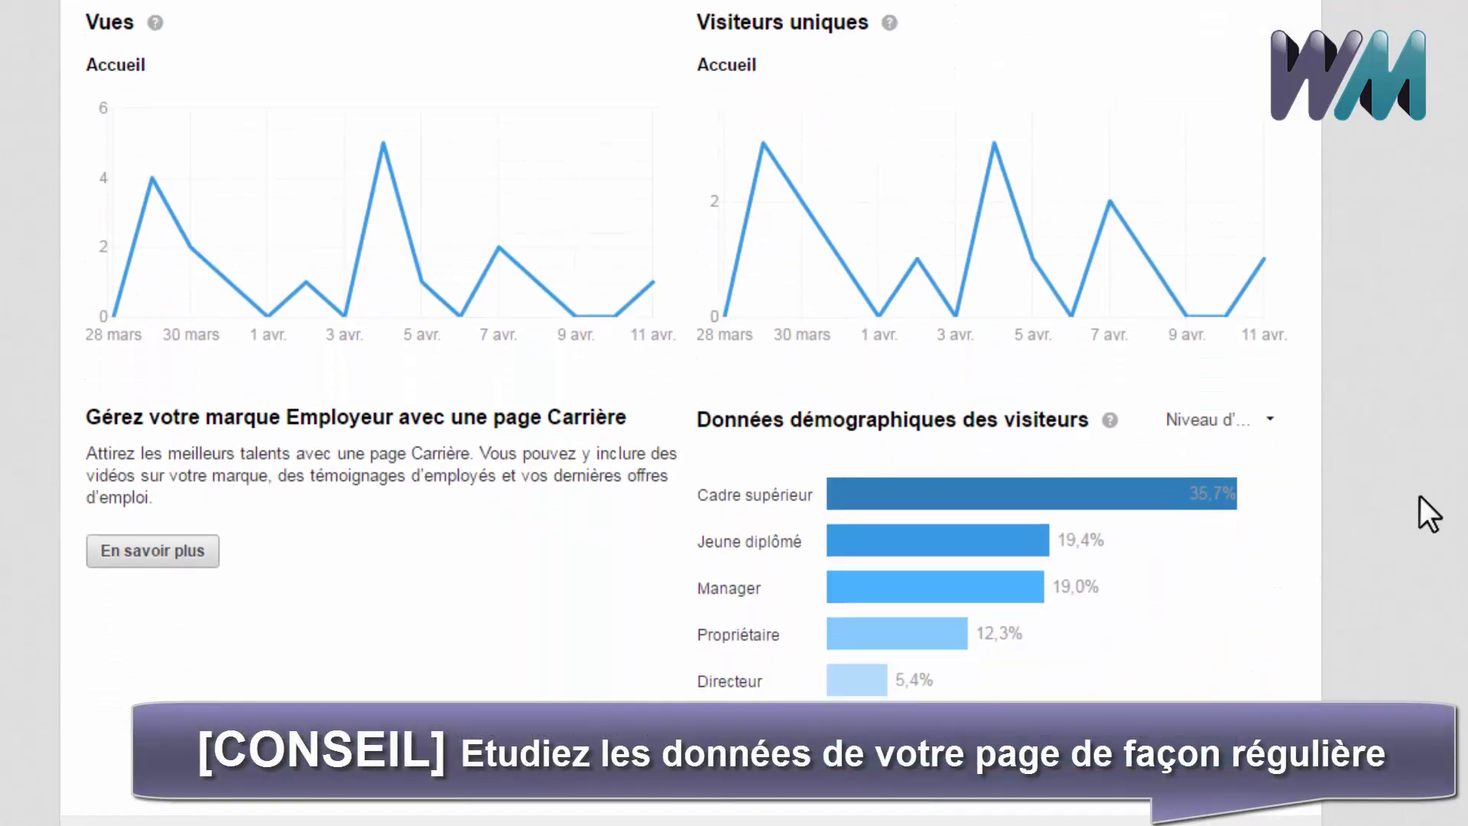